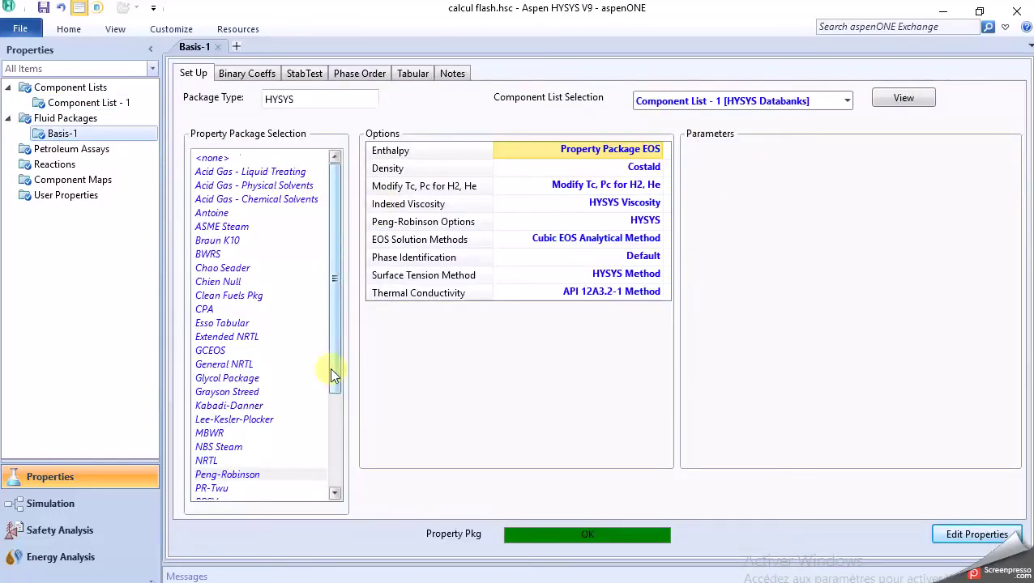
Step: Select the Peng-Robinson property package and add a material stream to the flowsheet in the simulation environment
scroll(334, 405, "down", 3)
left_click(229, 337)
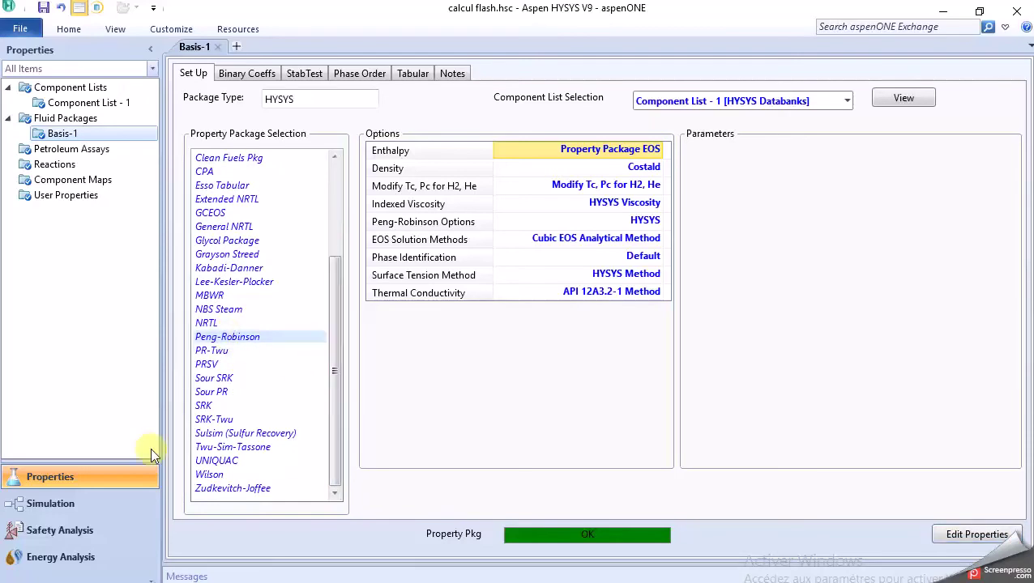
left_click(65, 510)
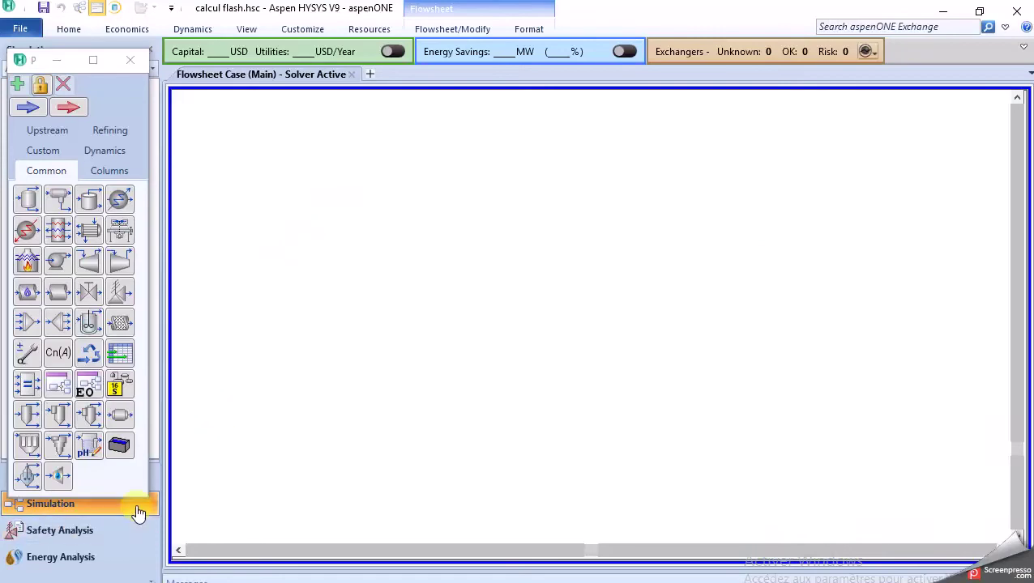
left_click(31, 111)
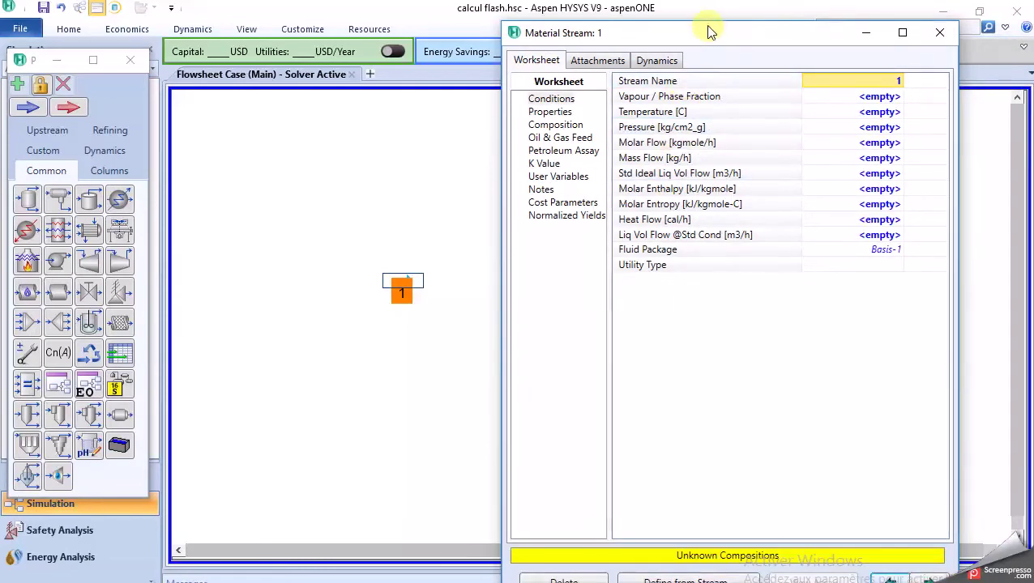
Step: Enter the stream's mole fractions of 0.001 for Nitrogen, 0.0284 for CO2 and 0.0155 for H2S
left_click(549, 115)
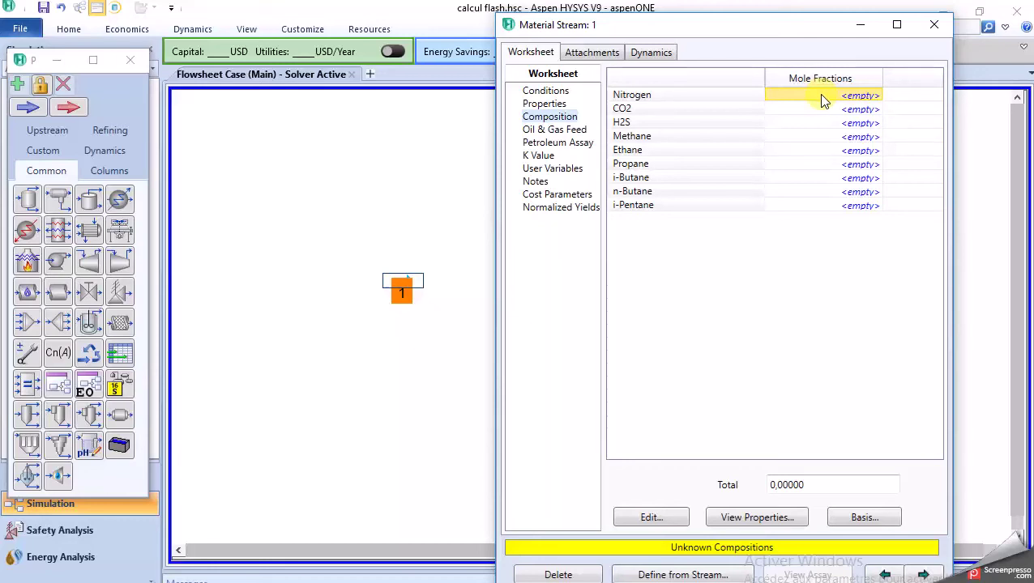
type("0.001")
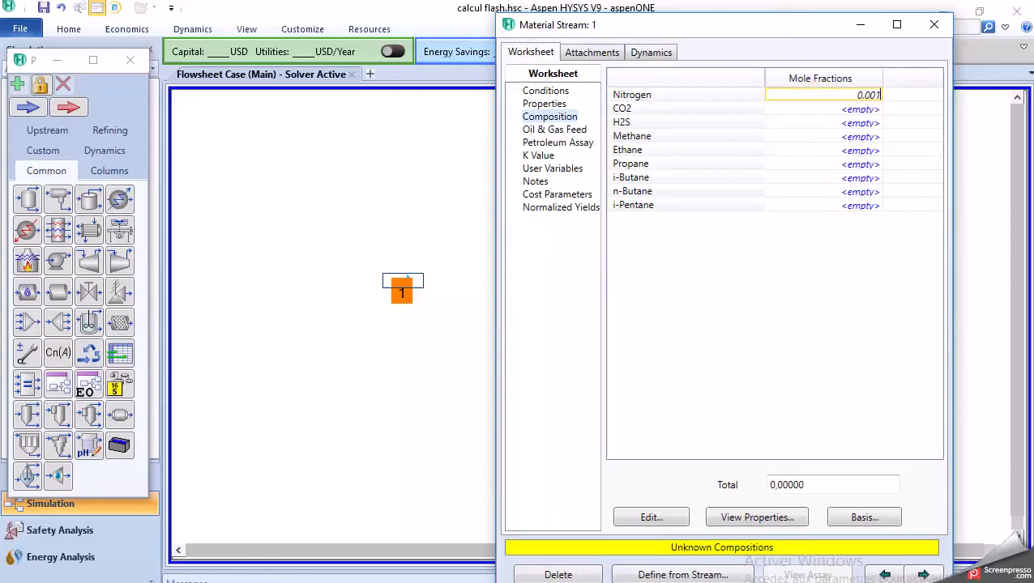
key("Return")
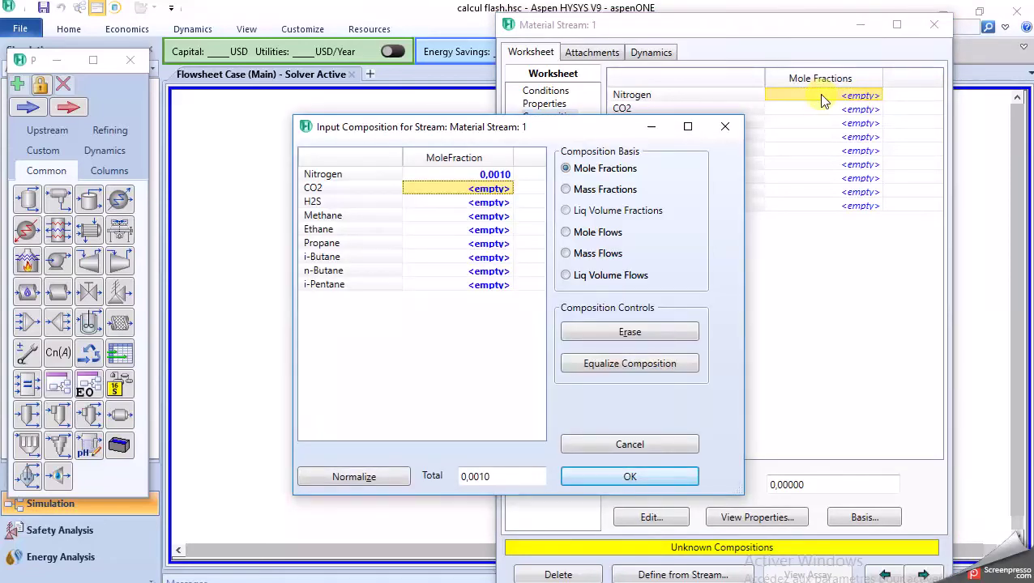
type("00")
key("BackSpace")
type(".0284")
key("Return")
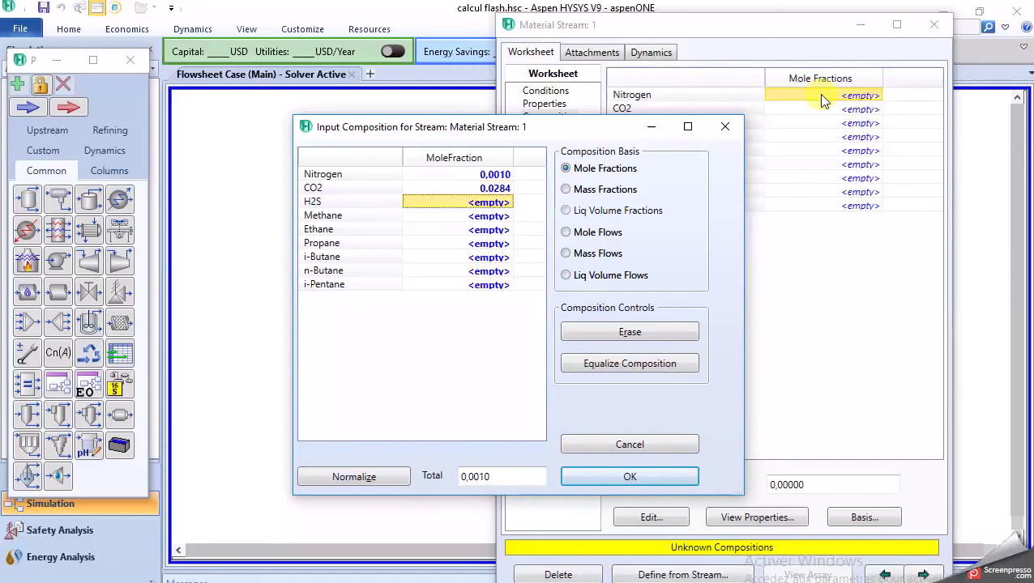
type("0")
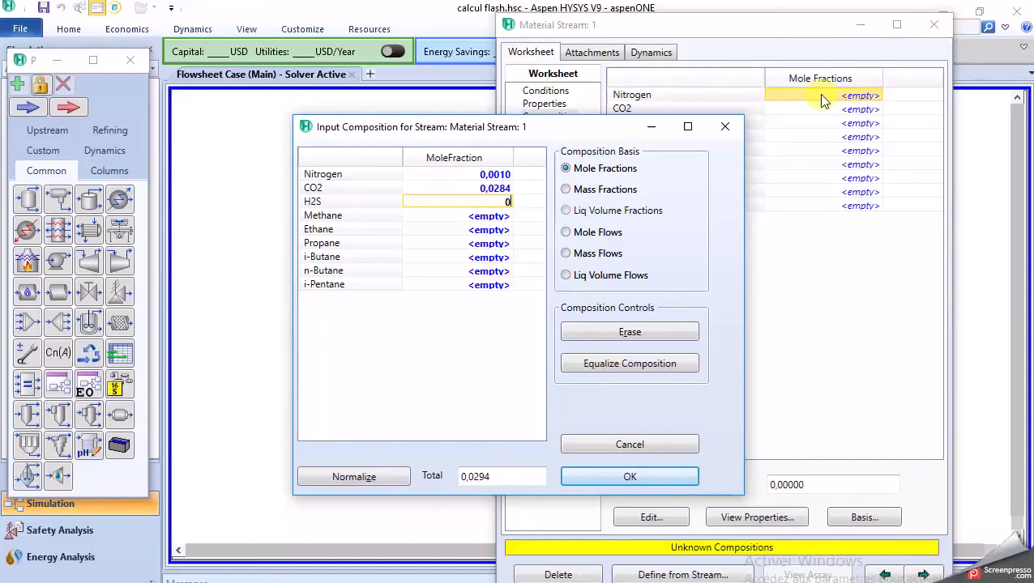
type(".0155")
key("Return")
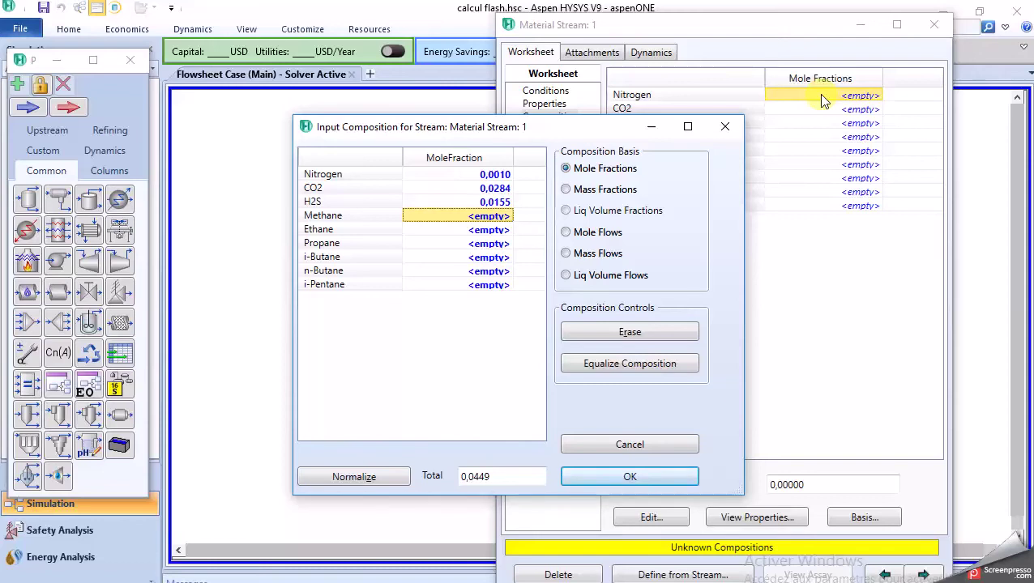
Step: Set the mole fractions of Methane to 0.8989, Ethane to 0.031 and Propane to 0.0148
type("0.8989")
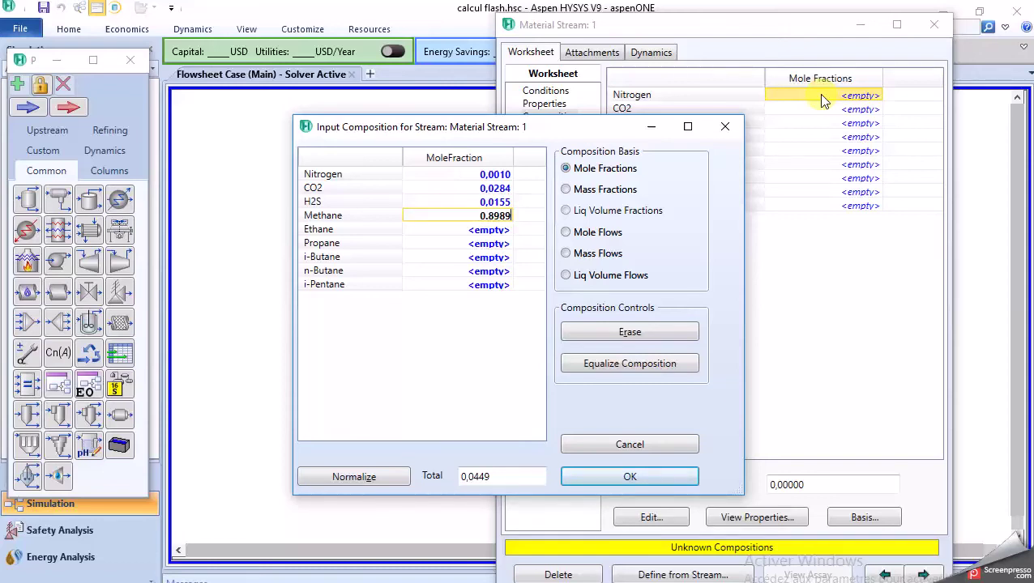
key("Return")
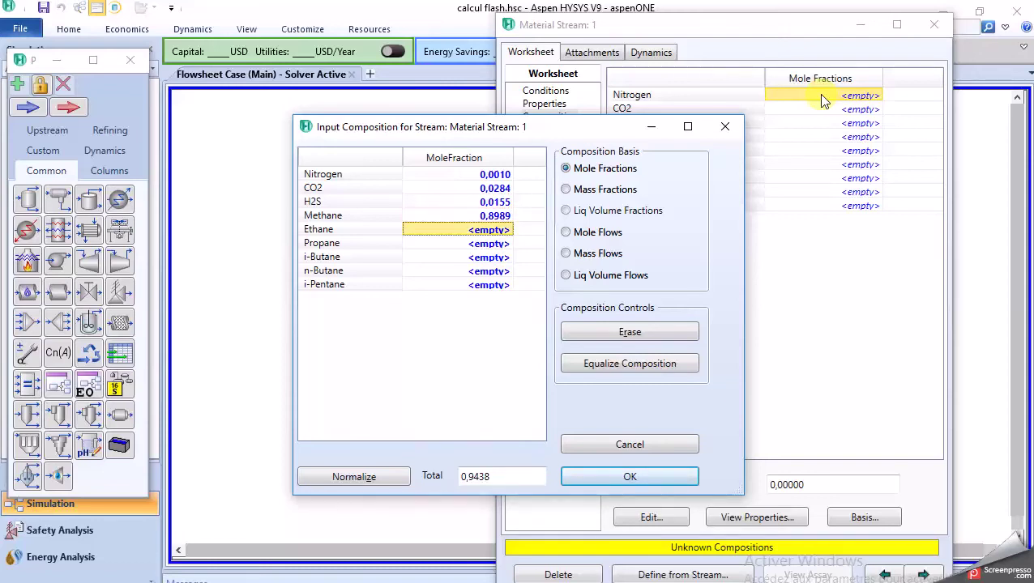
type("0.031")
key("Return")
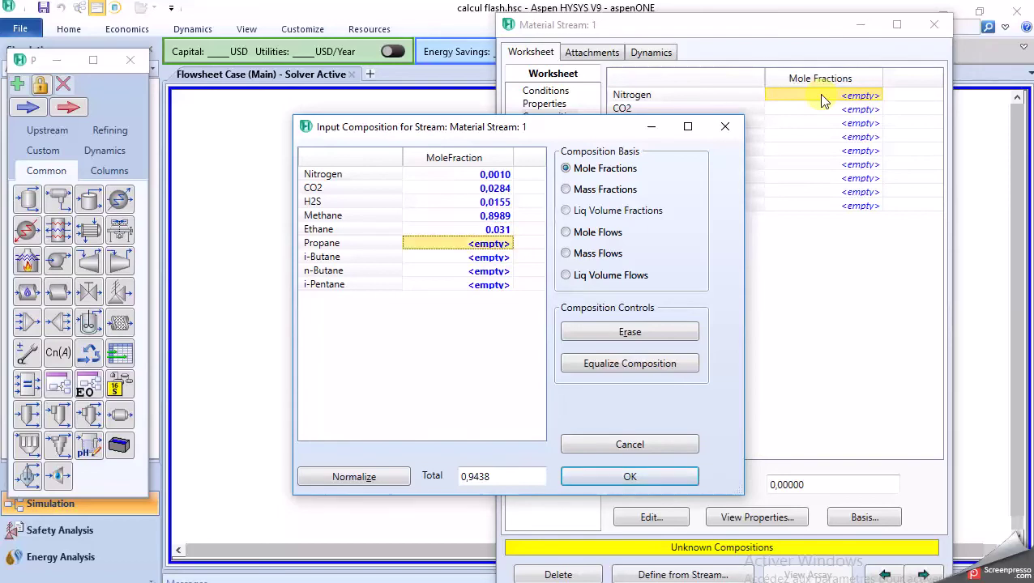
type("0.0")
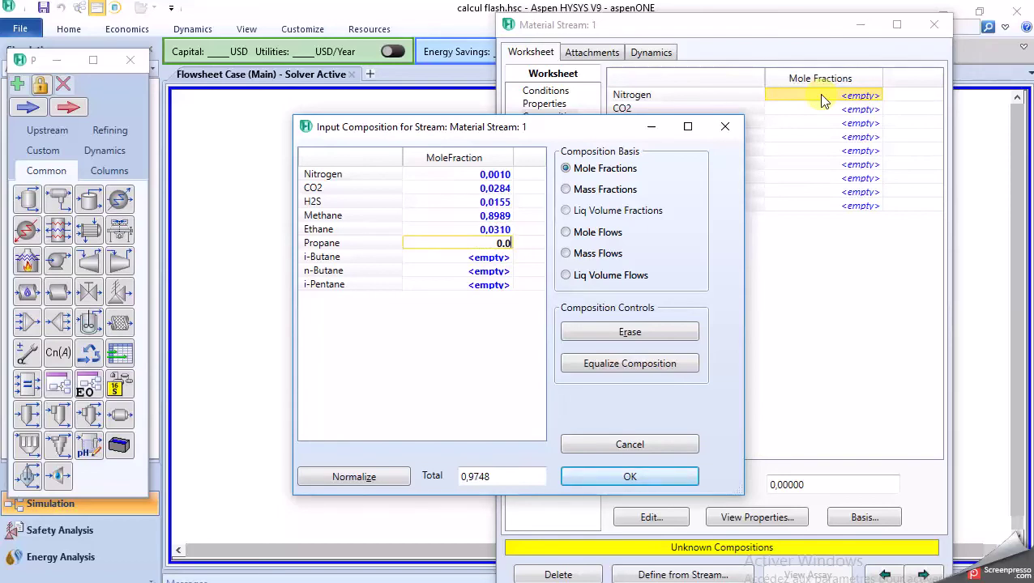
type("148")
key("Return")
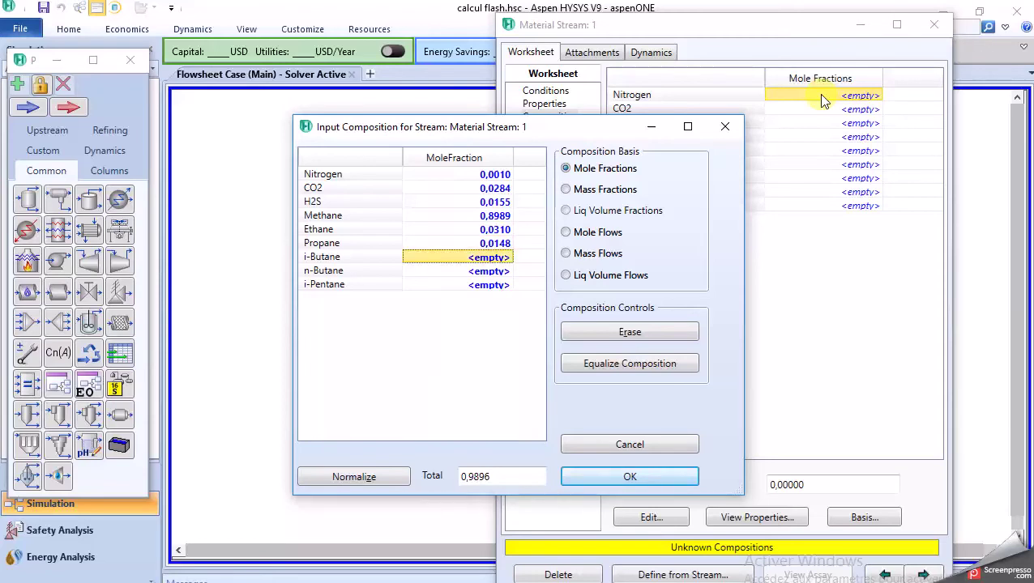
Step: Set the mole fractions of i-Butane to 0.0059, n-Butane to 0.003 and i-Pentane to 0.001, and accept the composition
type("0.0059")
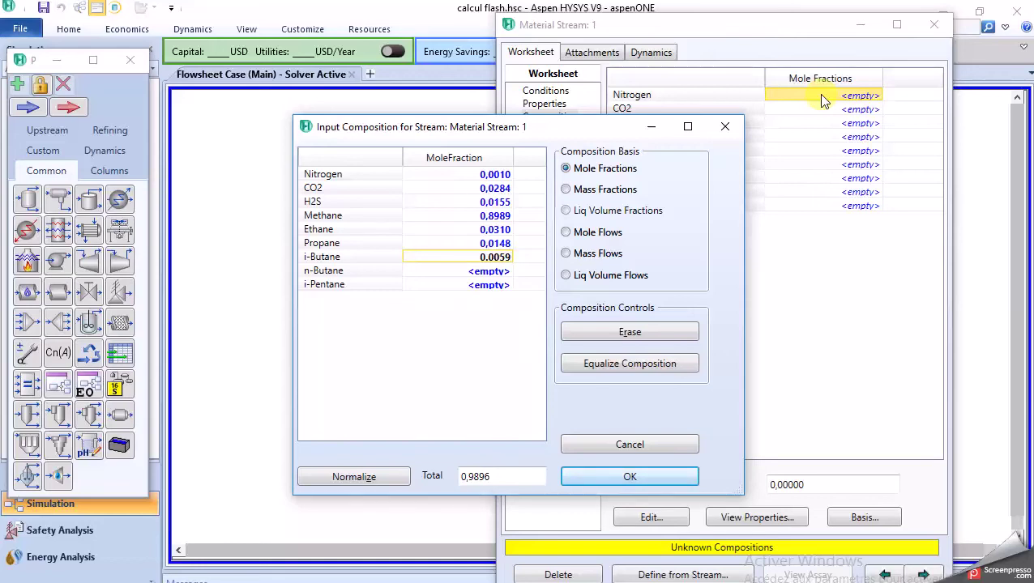
key("Return")
type("0.")
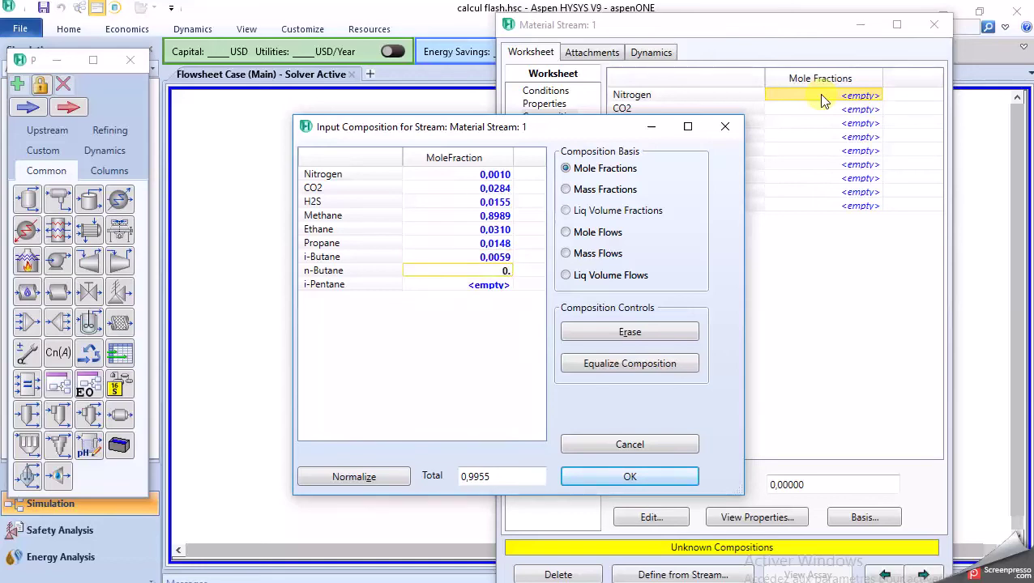
type("003")
key("Return")
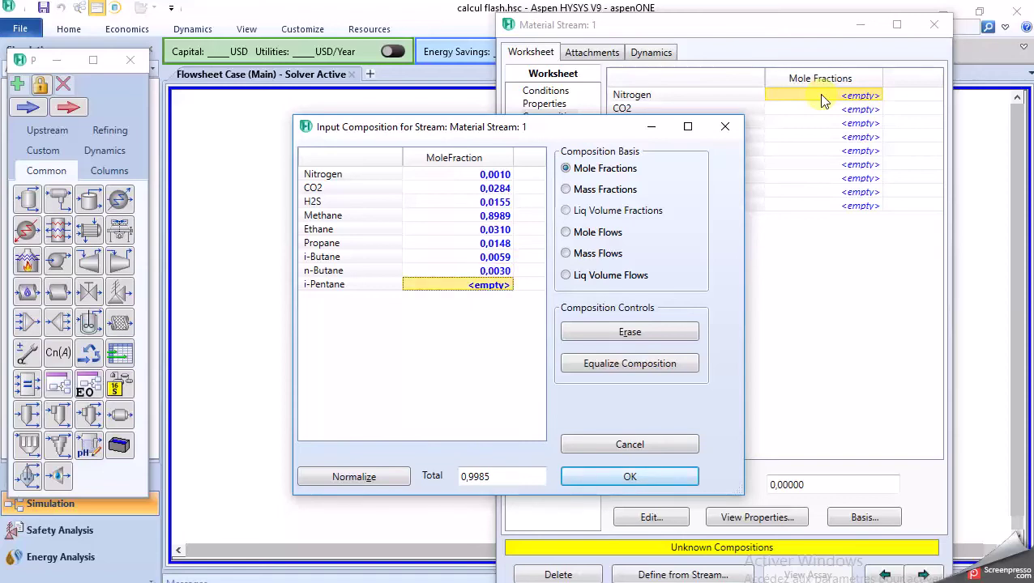
type("0")
type(",0010")
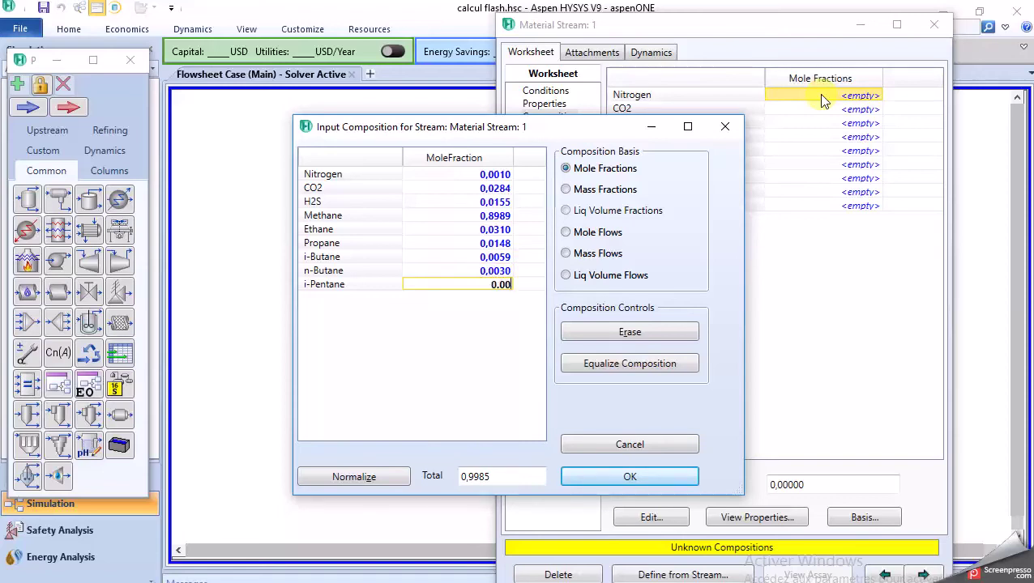
key("Return")
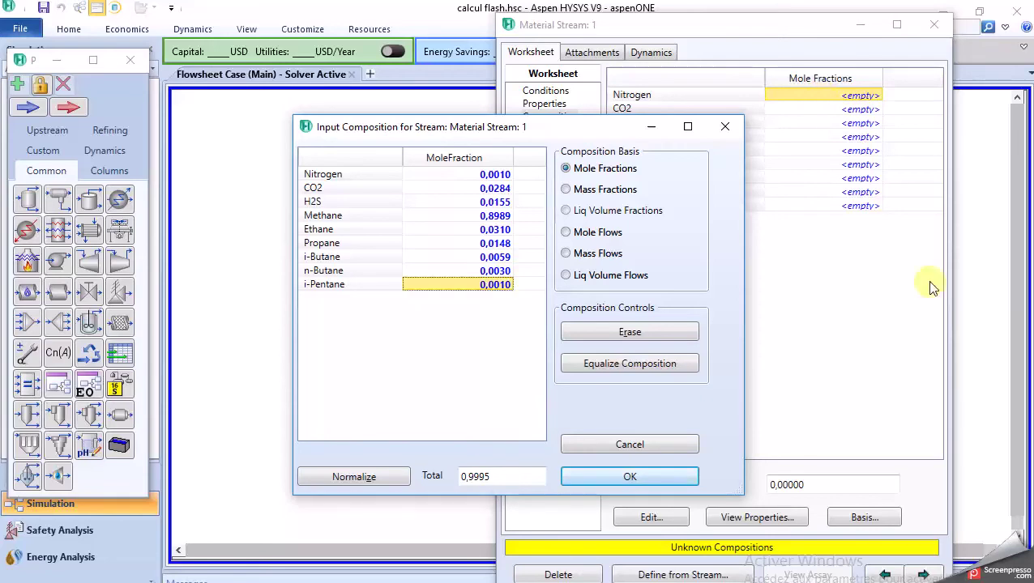
left_click(628, 478)
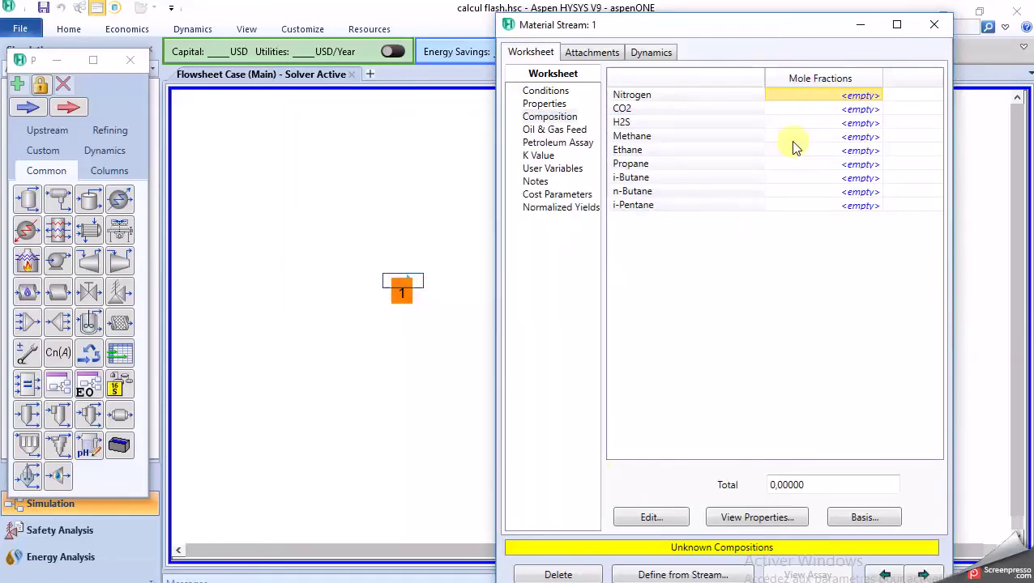
Step: Open the stream's conditions and read the flash calculation questions below the composition table in the Word document
left_click(551, 91)
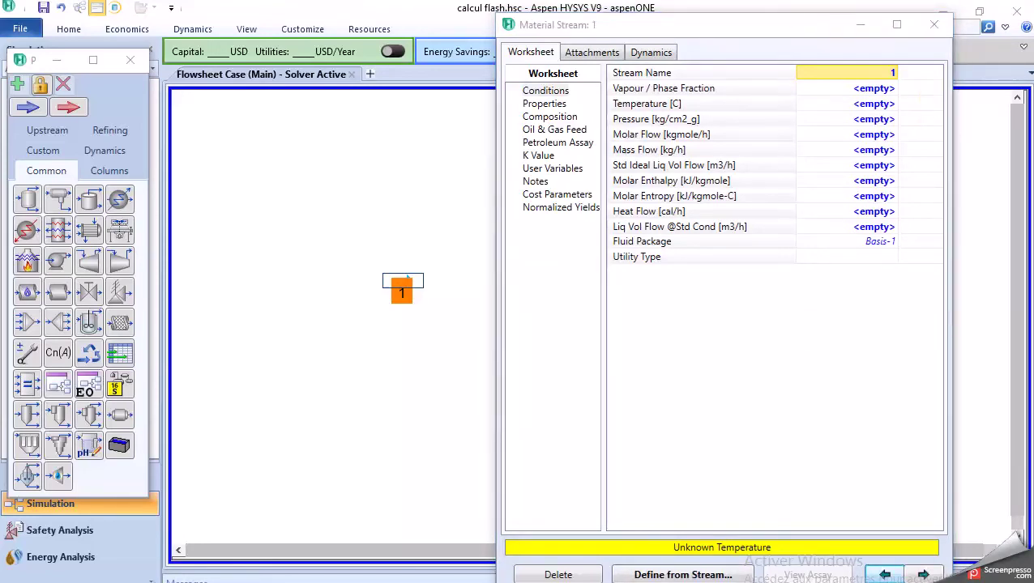
key("alt+Tab")
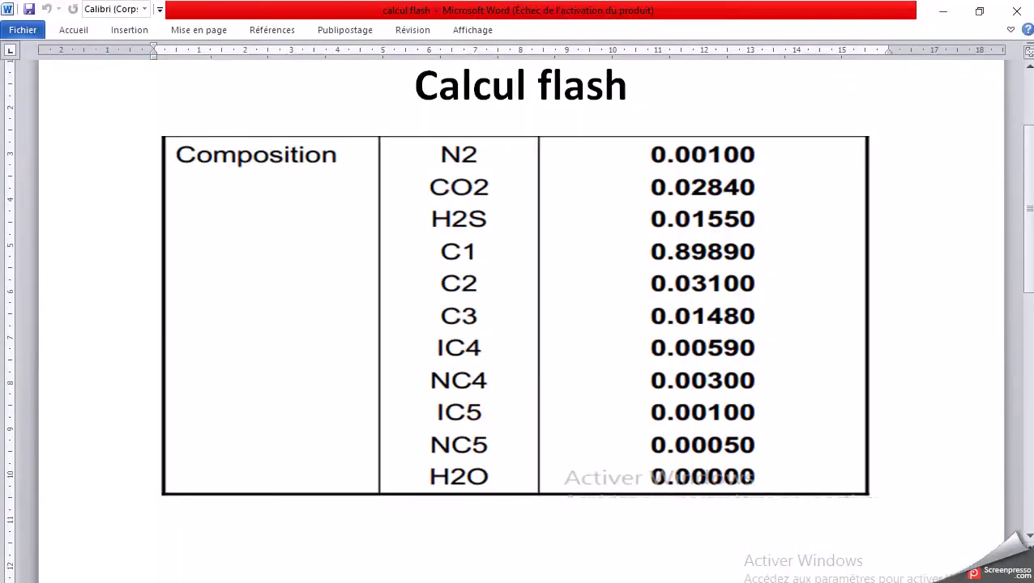
left_click_drag(1027, 228, 1024, 373)
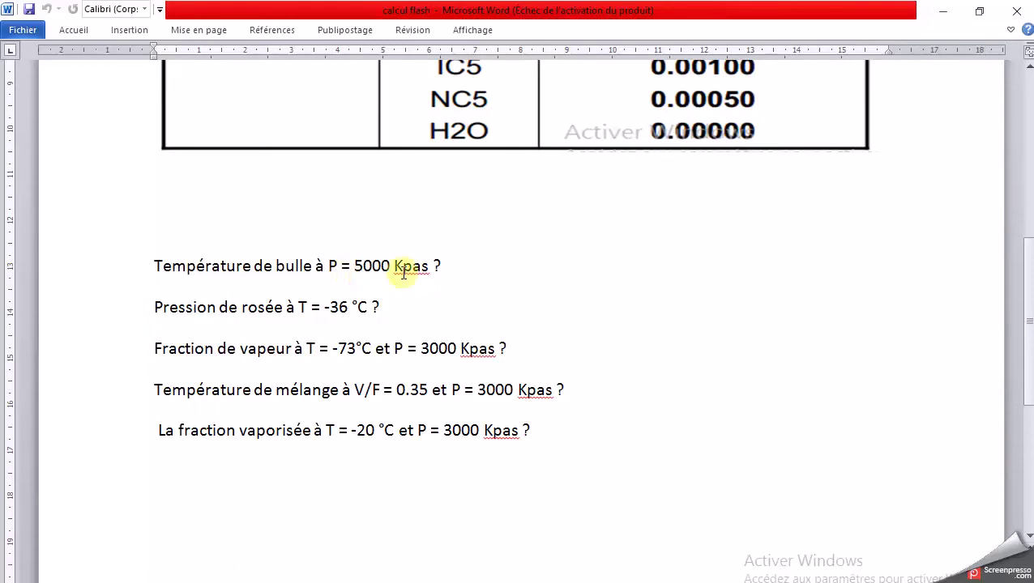
left_click(449, 269)
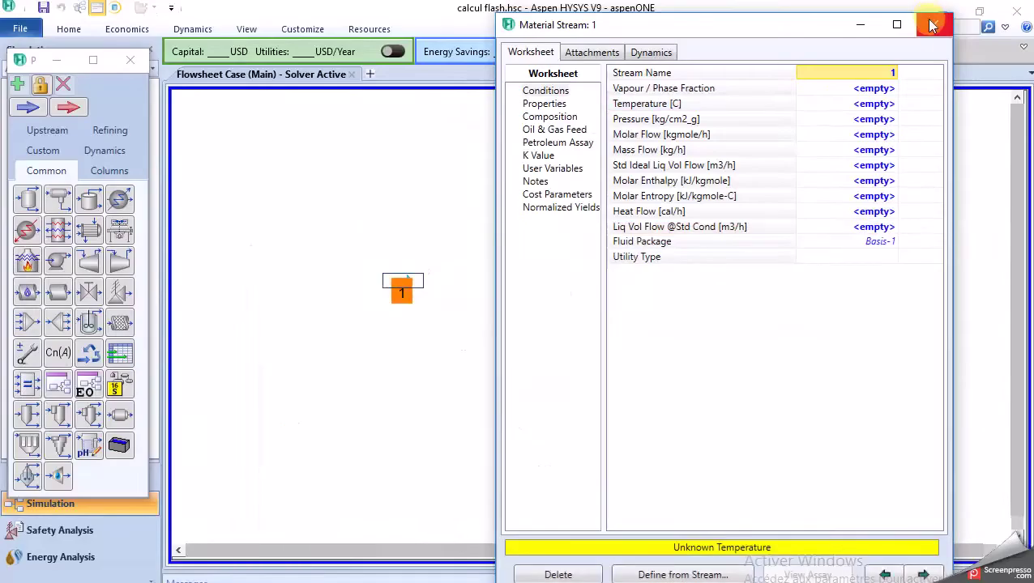
left_click(942, 10)
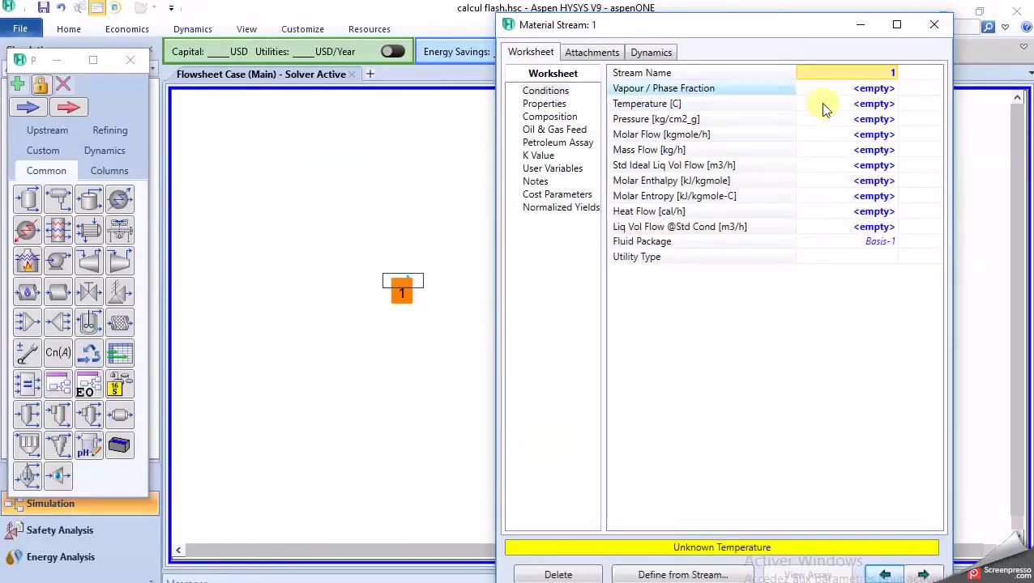
Step: Set the stream's pressure to 5000 kPa
left_click(847, 119)
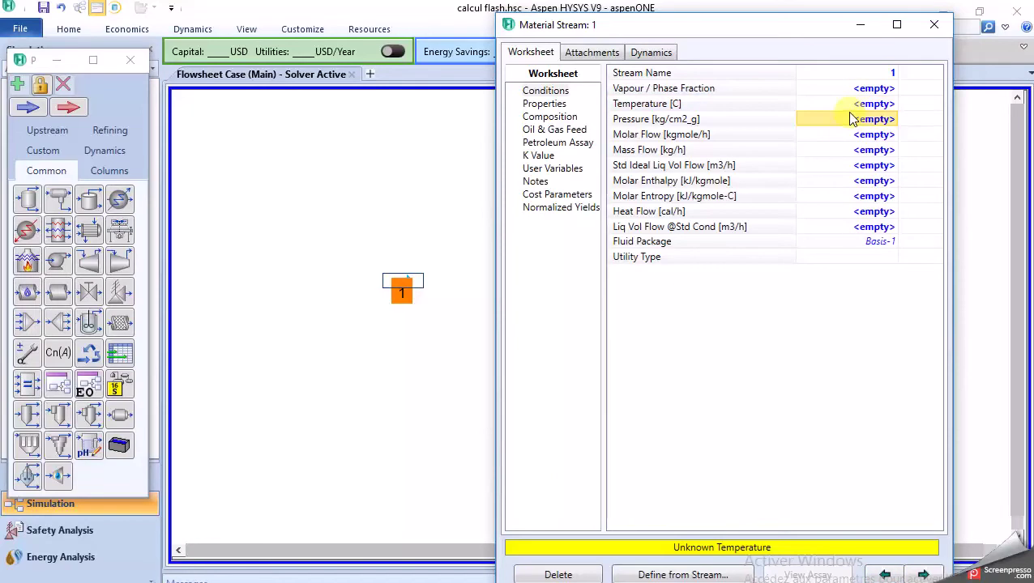
type("5000")
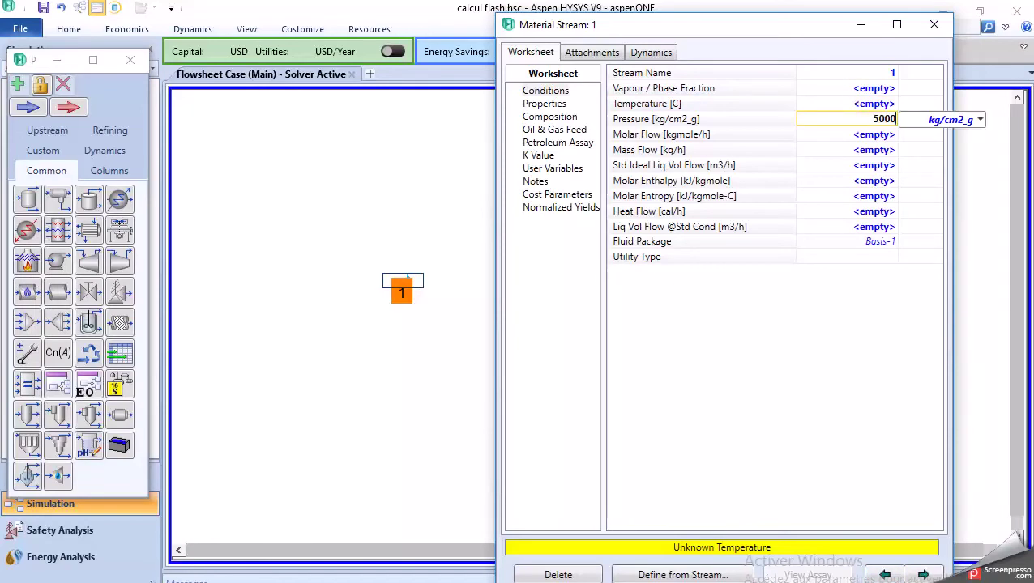
left_click(979, 119)
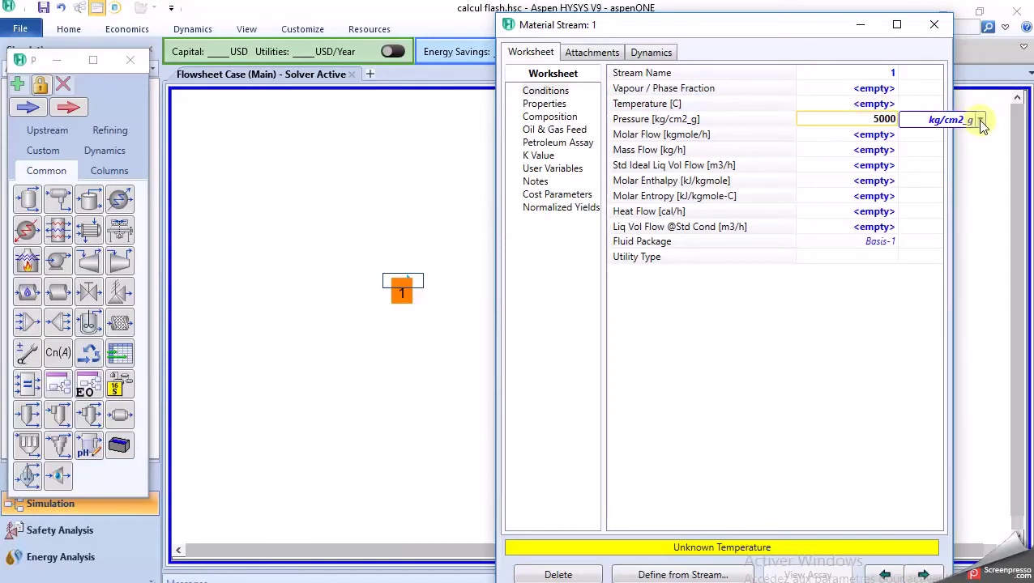
scroll(978, 146, "up", 1)
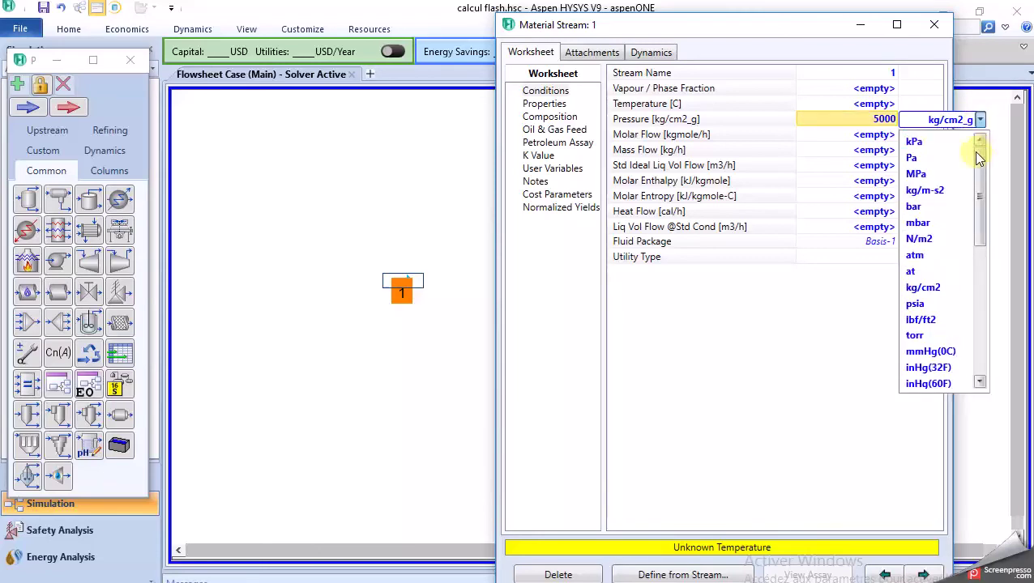
left_click(940, 144)
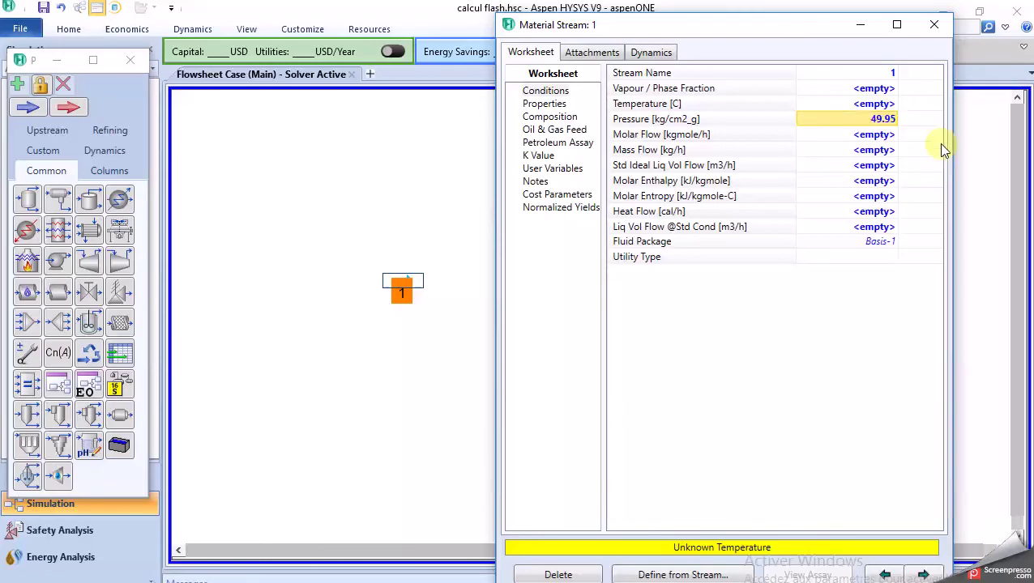
Step: Set the stream's molar flow to 100 kgmole/h
left_click(883, 152)
left_click(862, 138)
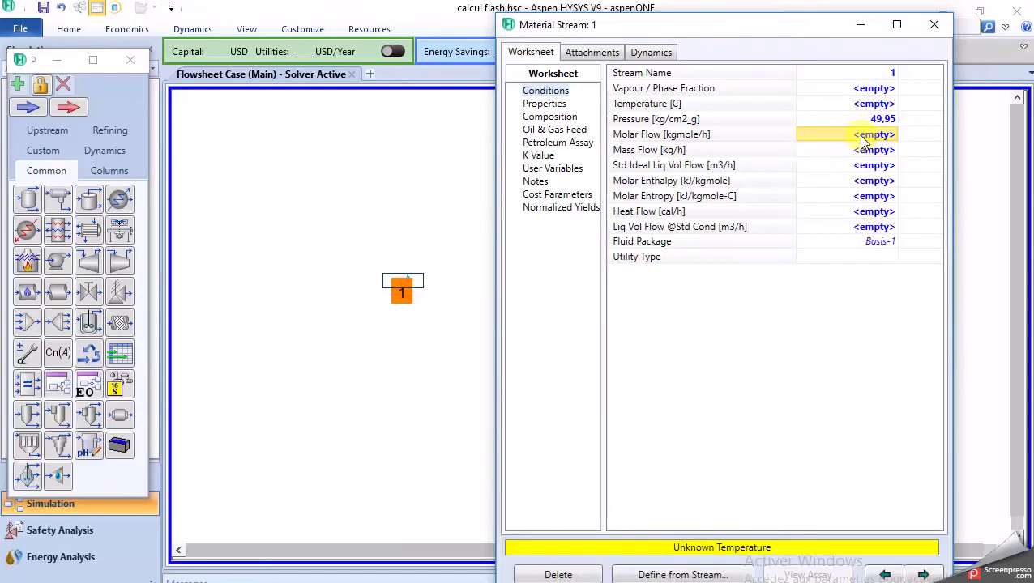
type("100")
key("Return")
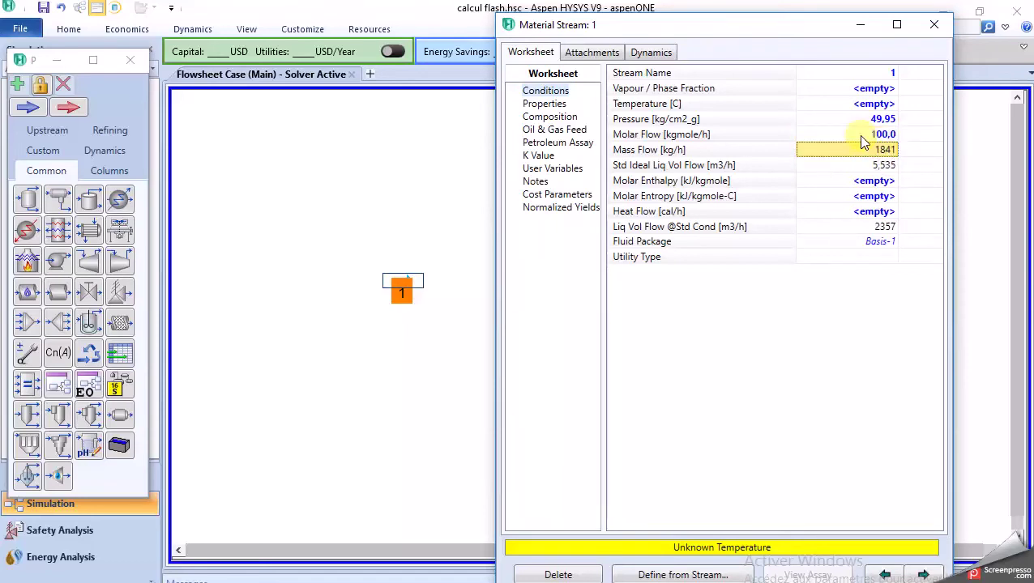
left_click(863, 138)
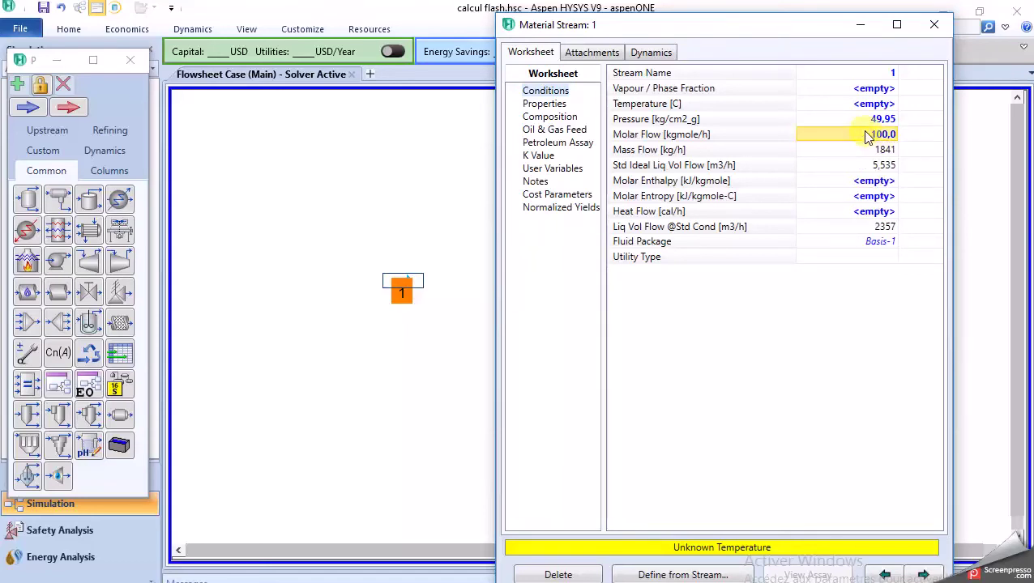
key("Up")
key("Down")
left_click(869, 124)
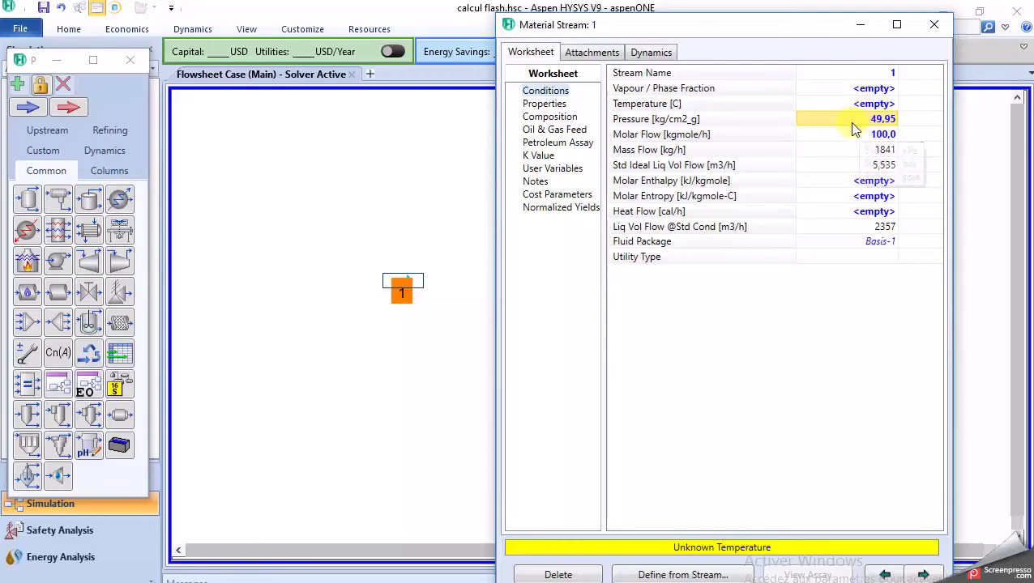
mouse_move(875, 128)
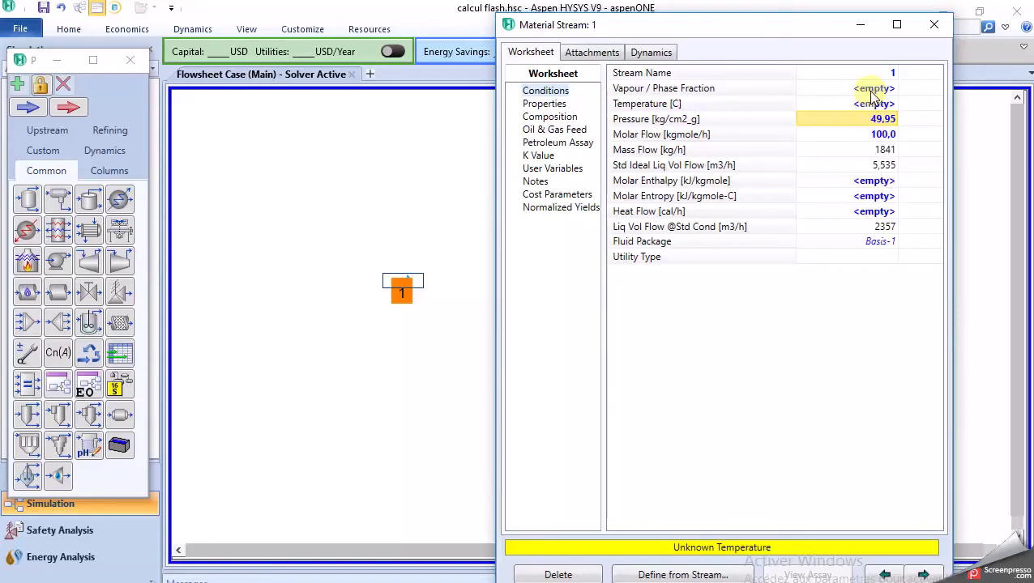
Step: Set the stream's vapour fraction to 0 to calculate its bubble-point temperature
left_click(872, 91)
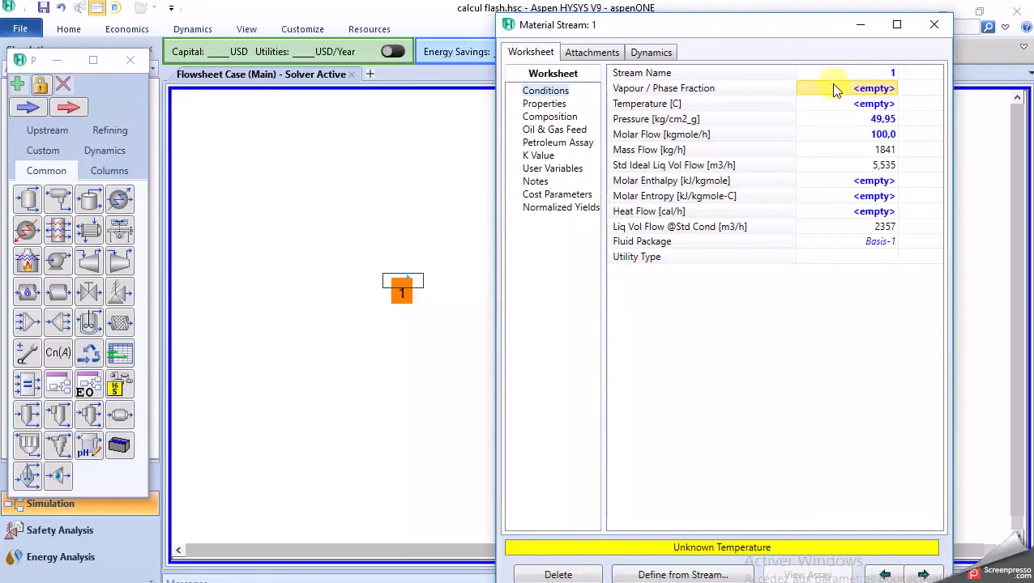
type("0")
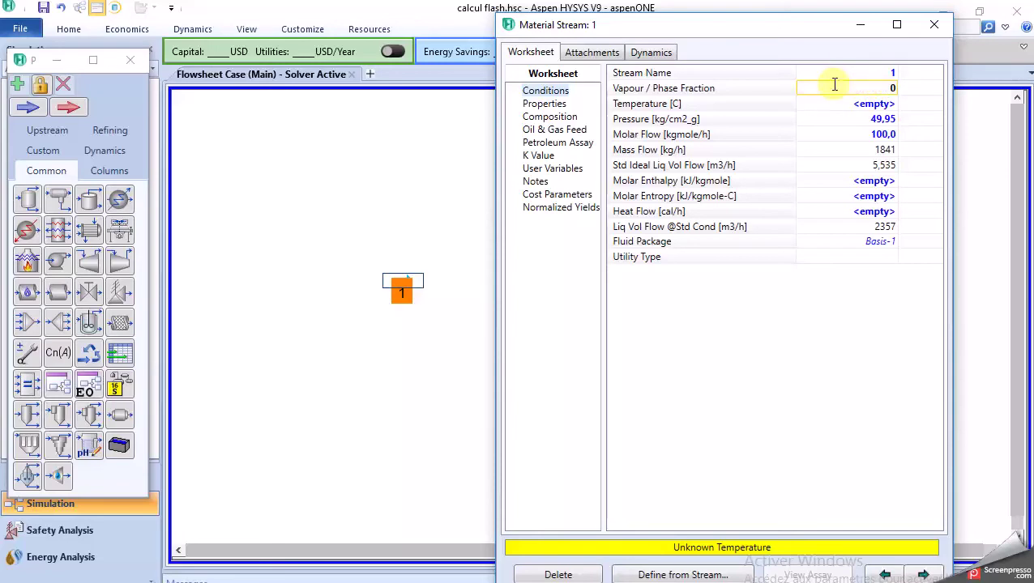
key("Return")
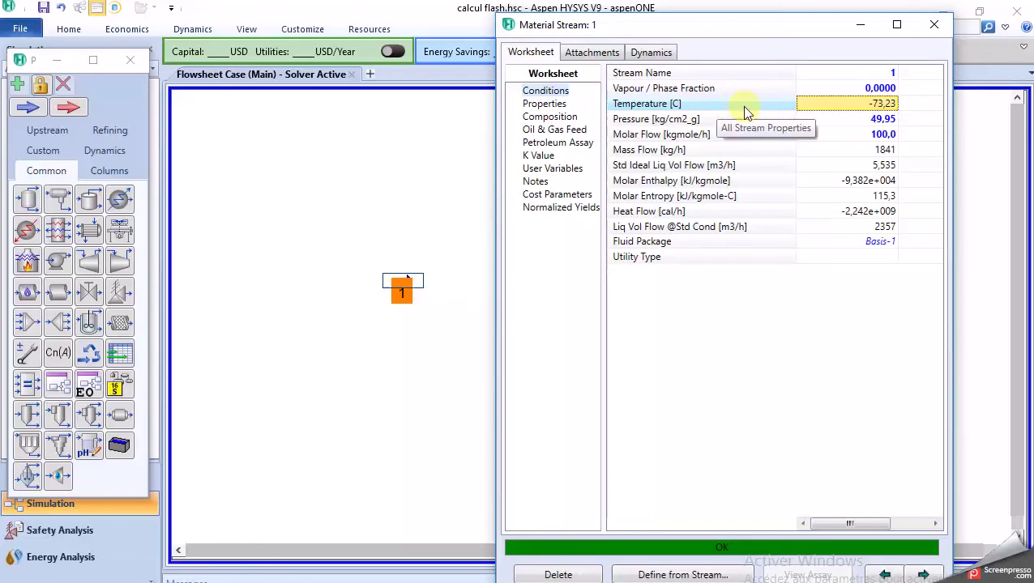
mouse_move(807, 114)
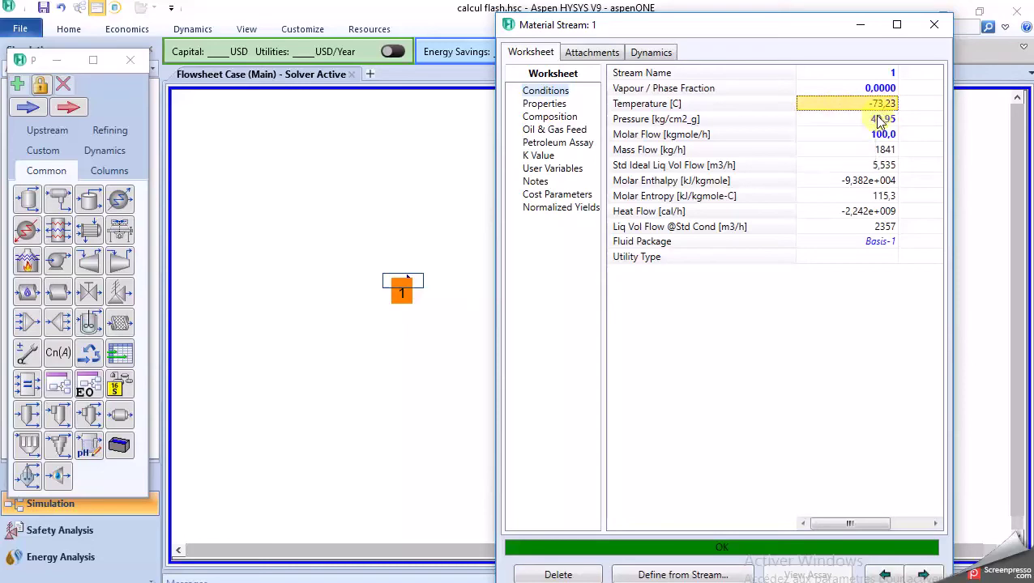
Step: Check the dew-point question in the Word document, and clear the stream's pressure and vapour fraction in HYSYS
key("alt+Tab")
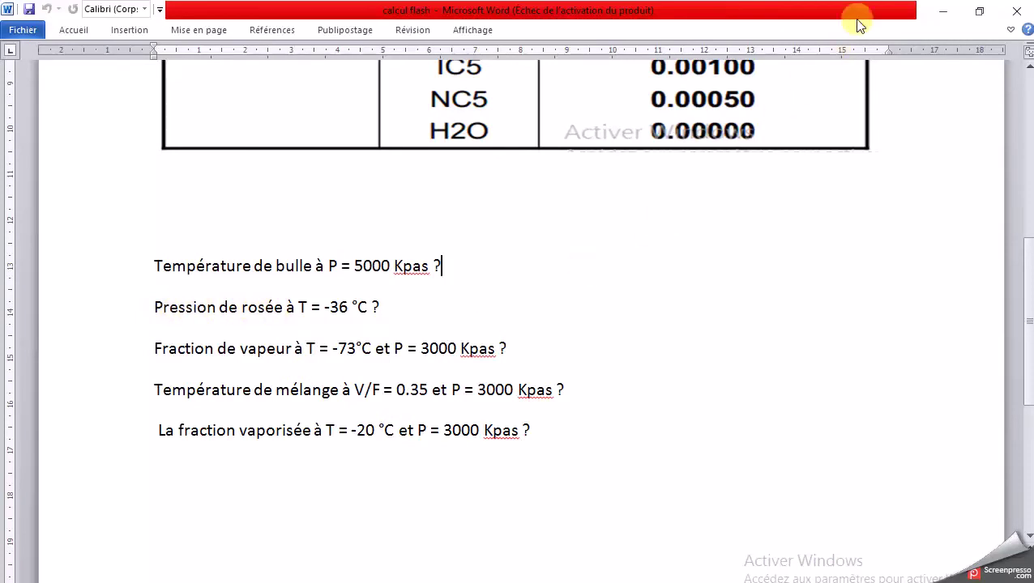
left_click(948, 8)
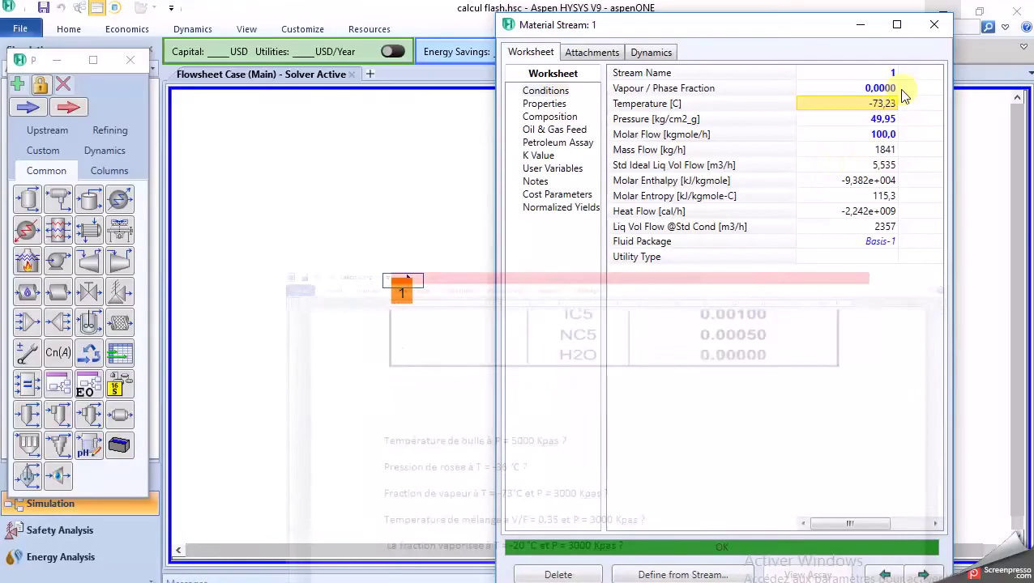
left_click(857, 123)
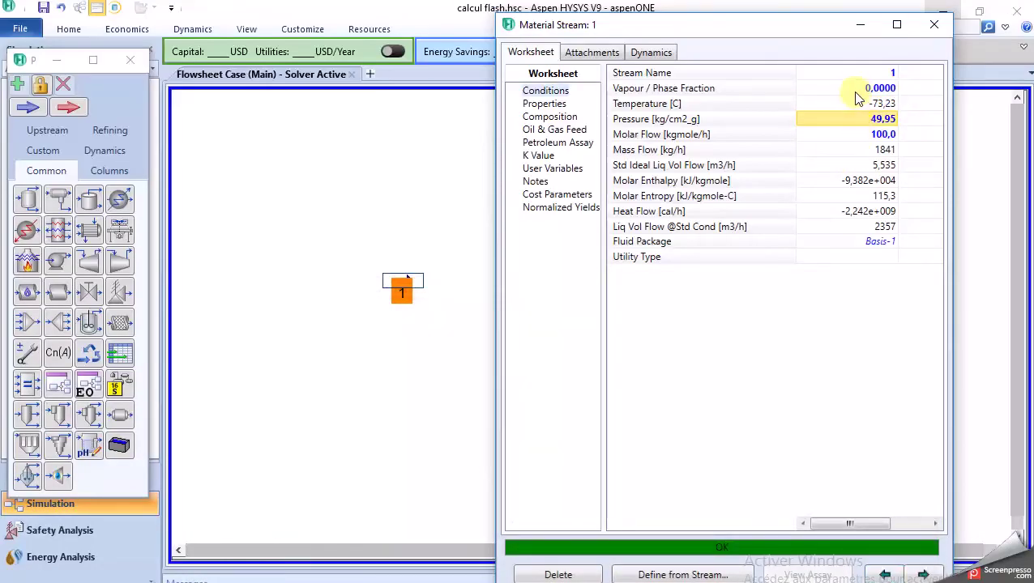
key("Delete")
left_click(854, 88)
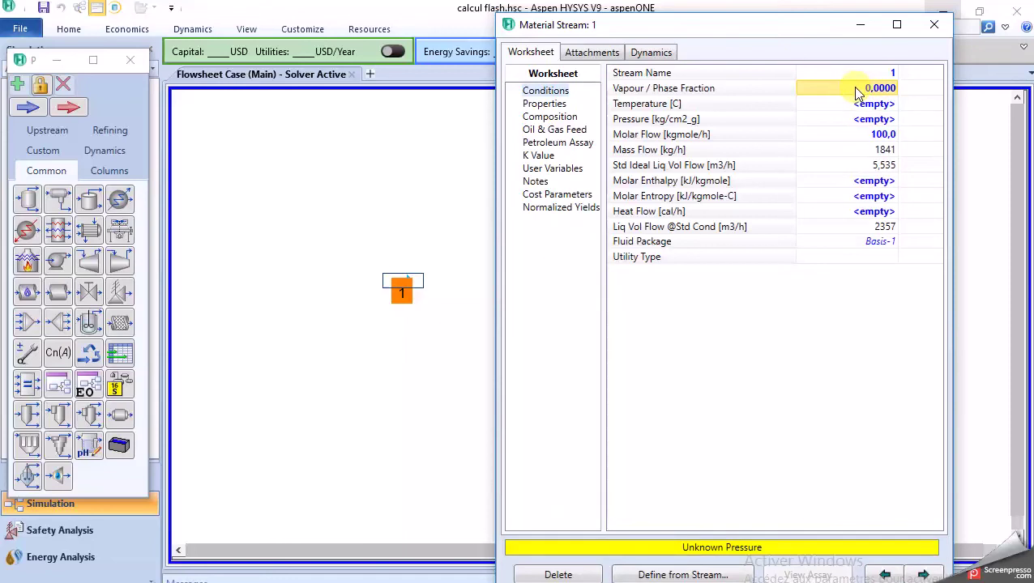
key("Delete")
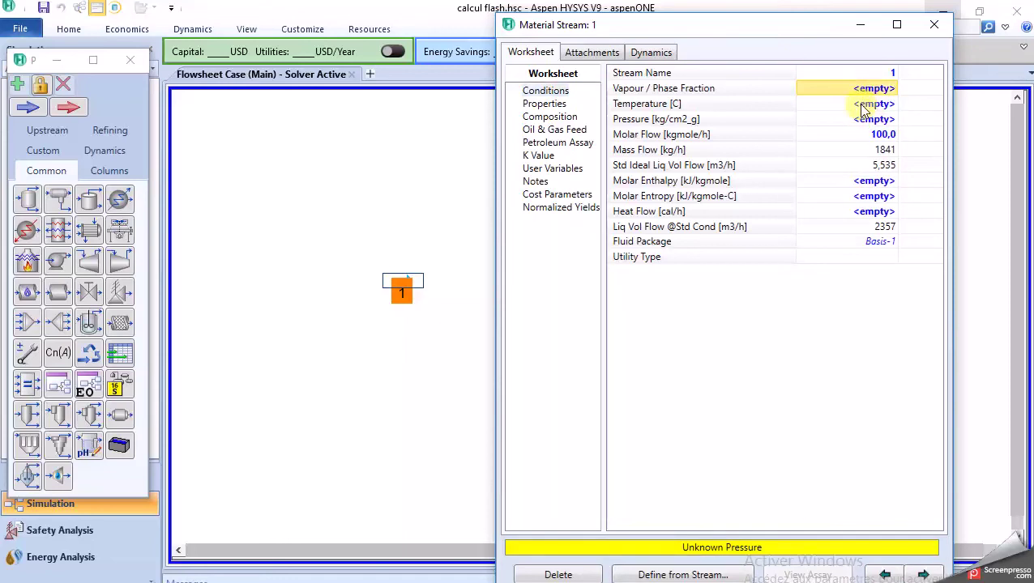
Step: Set the stream's temperature to -36 °C and its vapour fraction to 1 to calculate the dew-point pressure
left_click(859, 104)
type("-36")
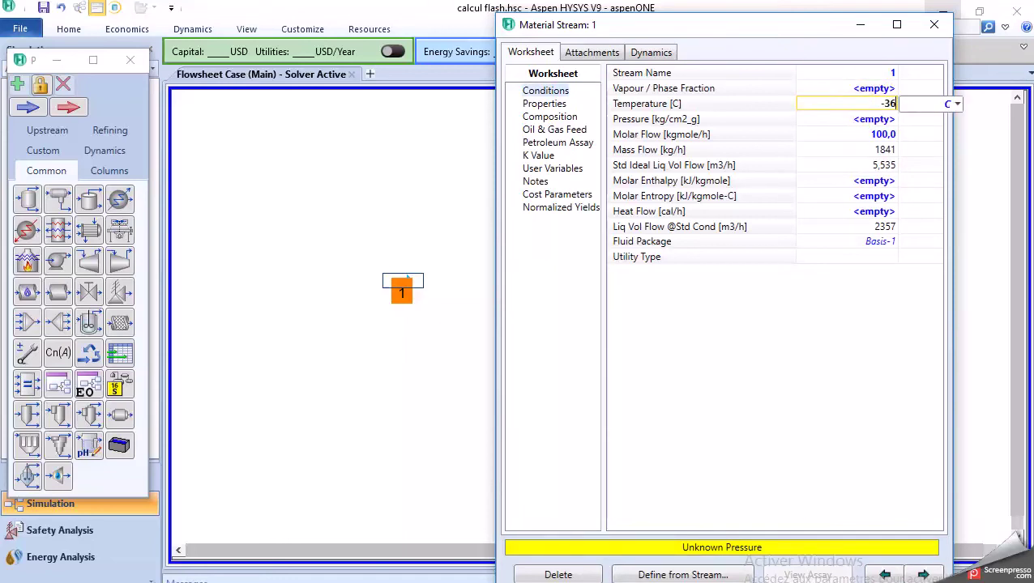
key("Return")
left_click(858, 91)
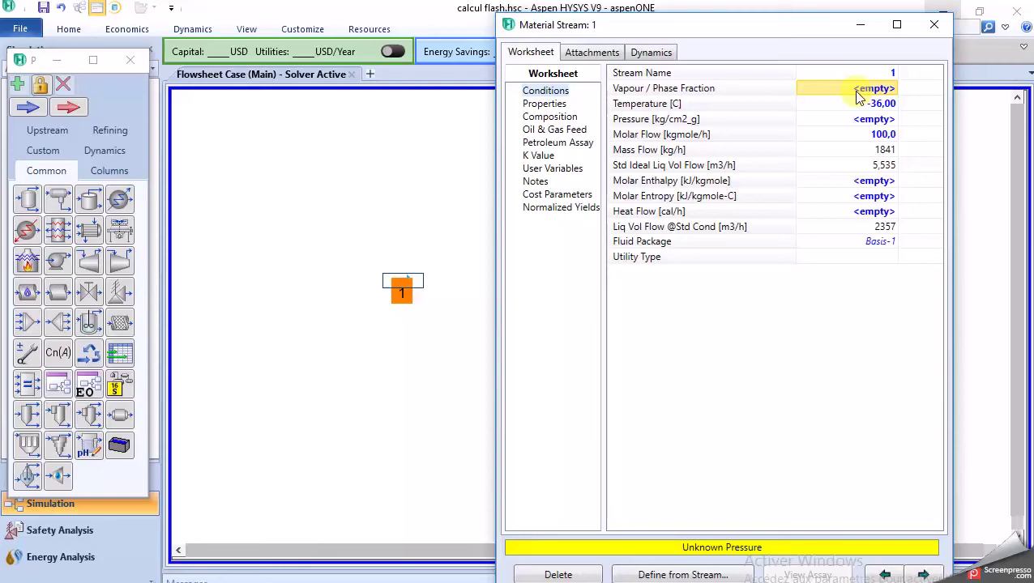
type("1")
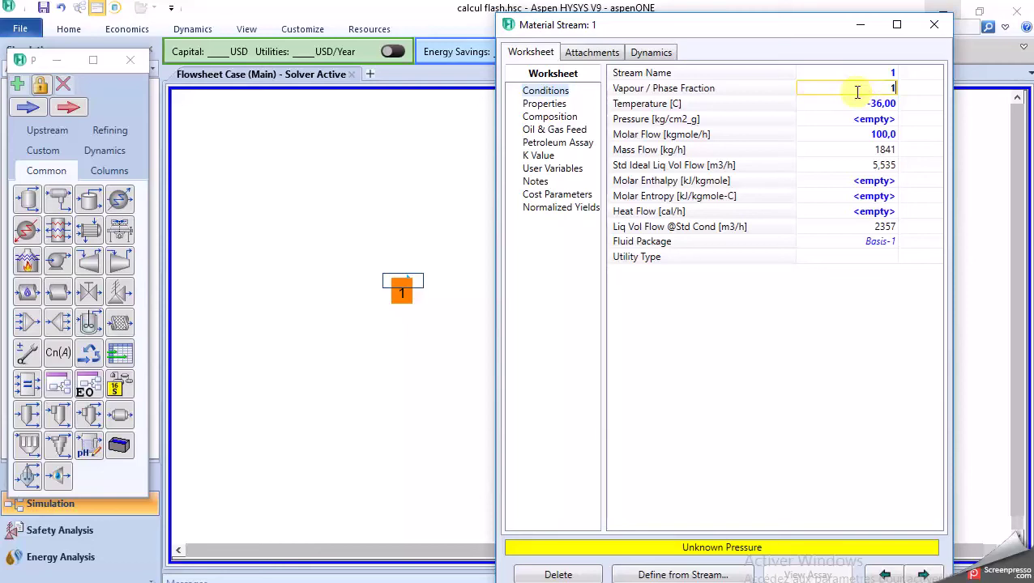
key("Return")
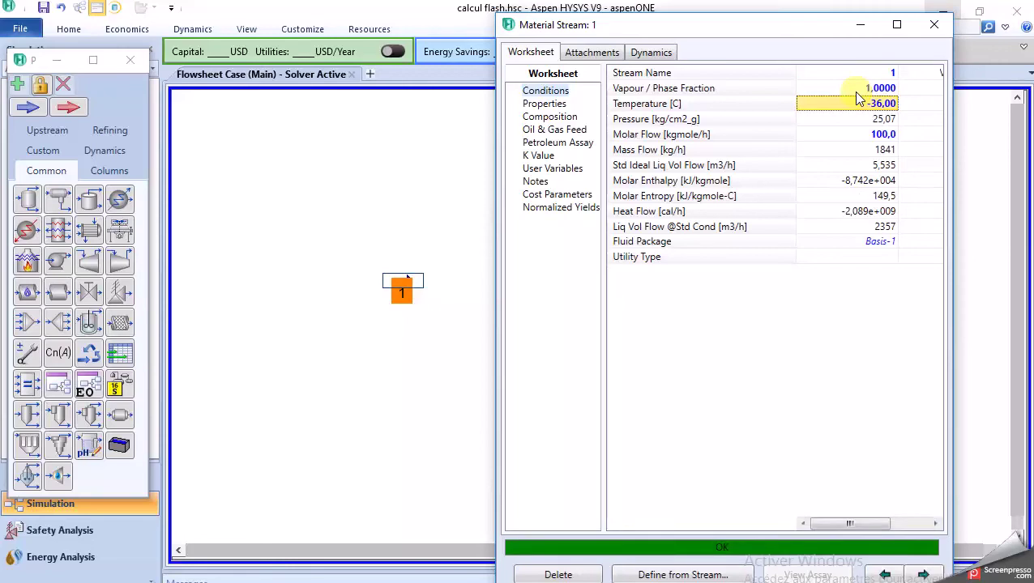
left_click(858, 120)
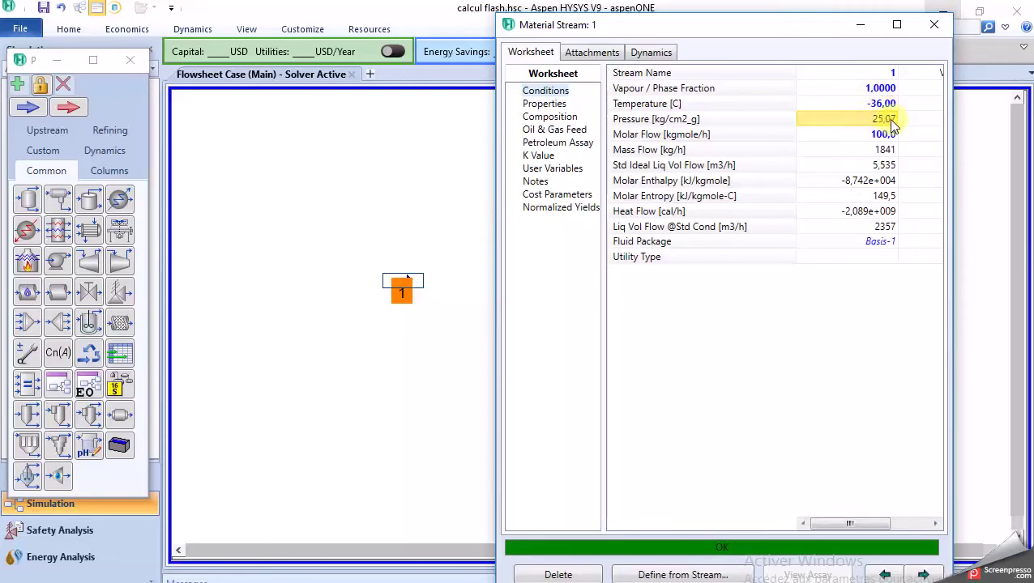
Step: Clear the stream's temperature and re-enter it as -36 °C
left_click(870, 104)
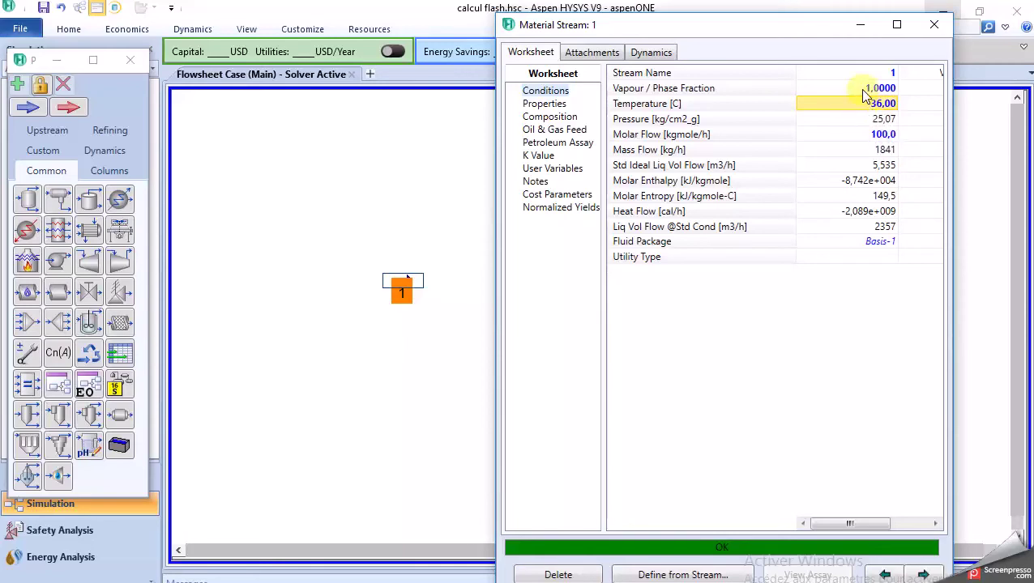
key("Delete")
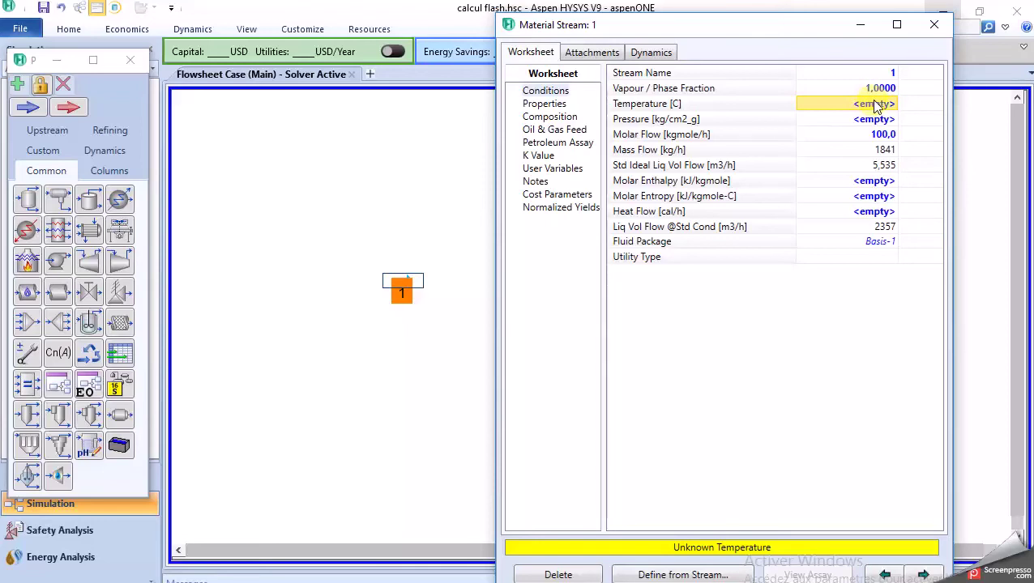
type("-36")
key("Return")
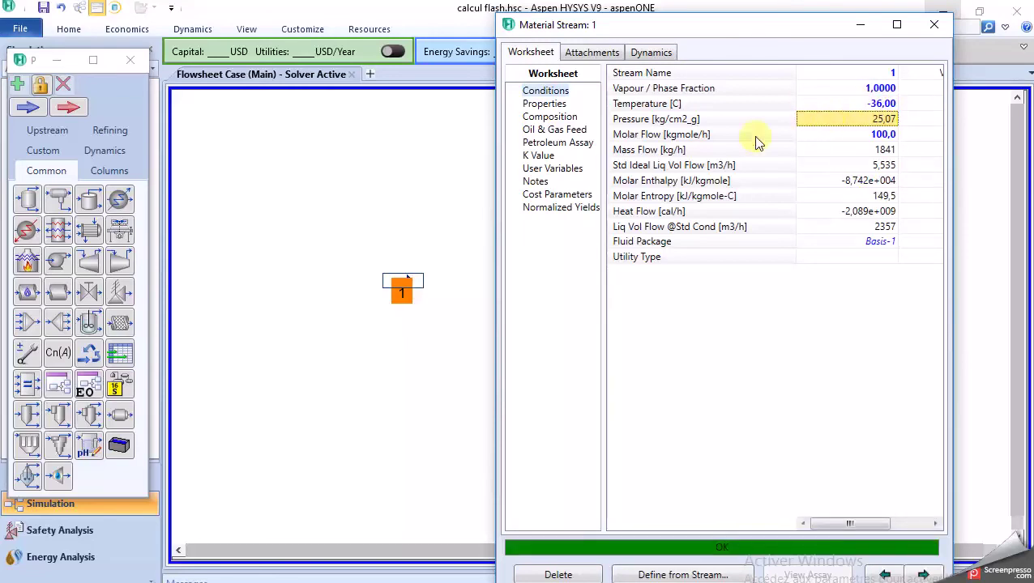
Step: Move the stream window aside and read the vapour fraction question in the Word document, returning to HYSYS
left_click_drag(766, 33, 839, 25)
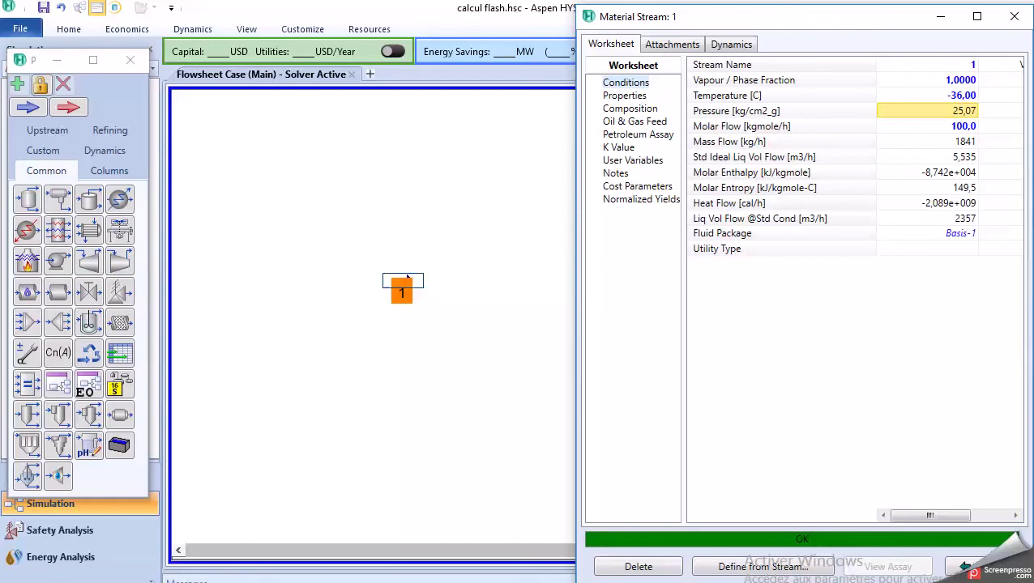
left_click(658, 582)
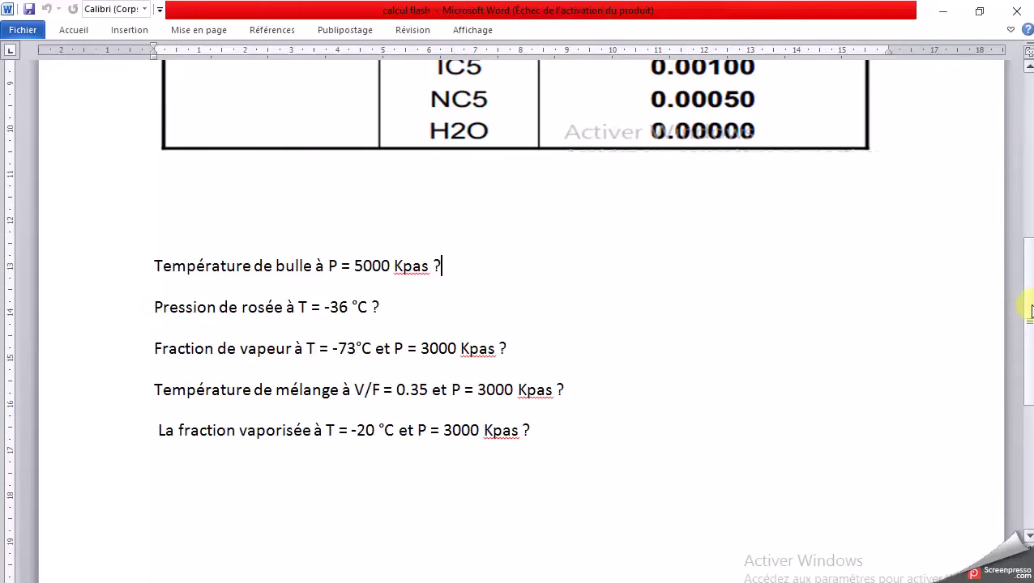
left_click_drag(1029, 312, 1029, 324)
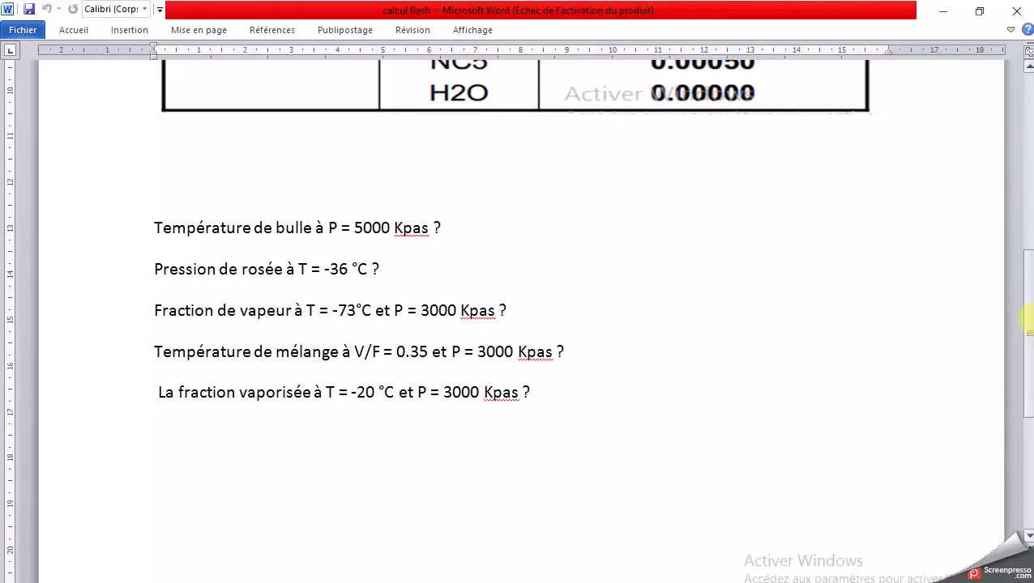
left_click_drag(1029, 322, 1029, 340)
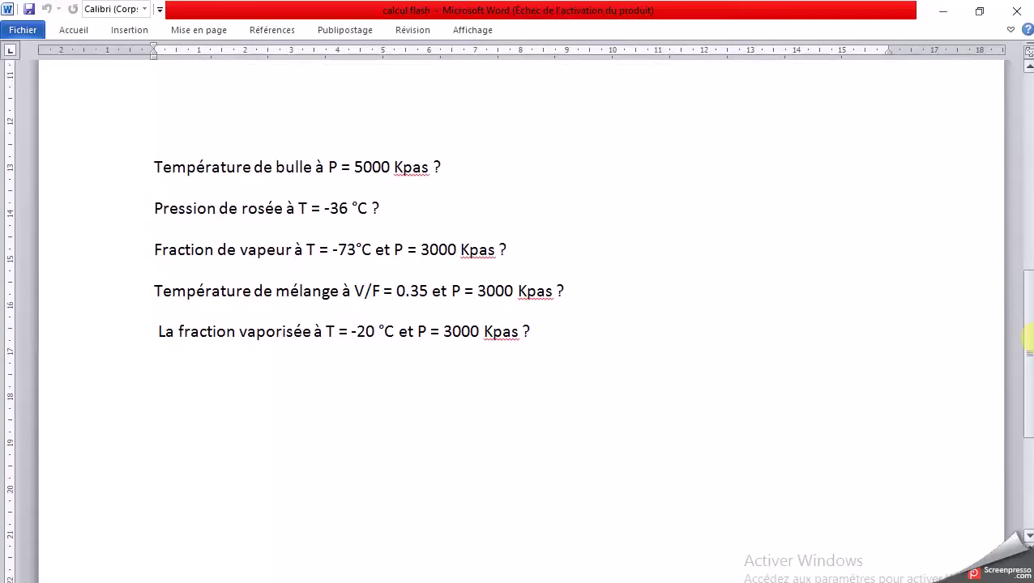
left_click(240, 250)
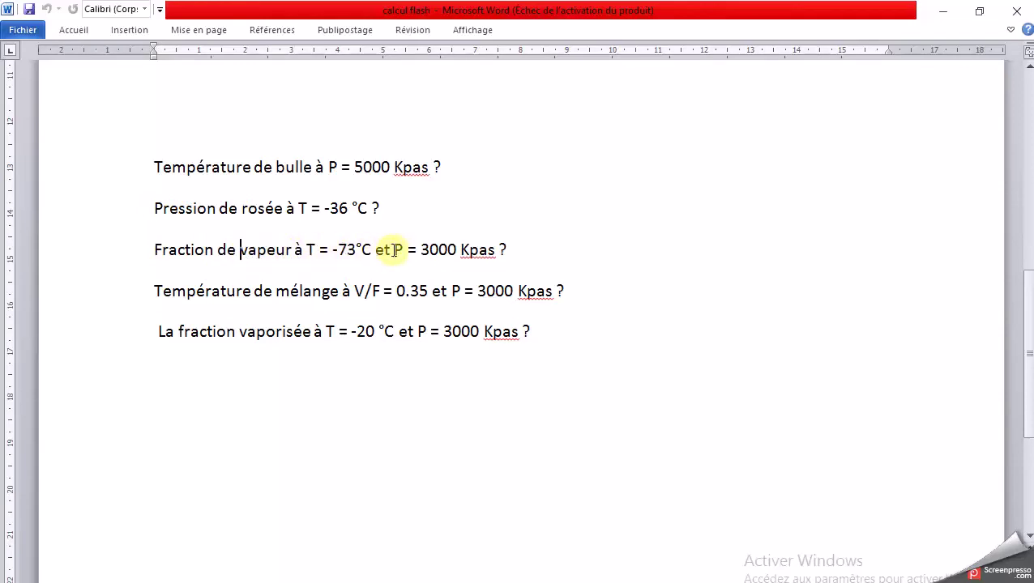
left_click(942, 11)
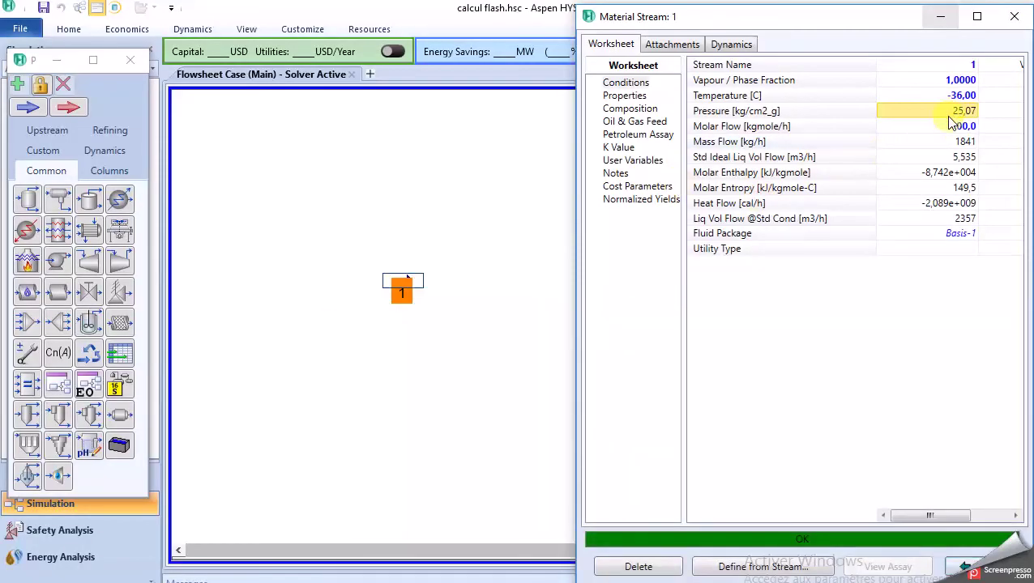
Step: Clear the stream's temperature and vapour fraction, and set the temperature to -73 °C
left_click(949, 97)
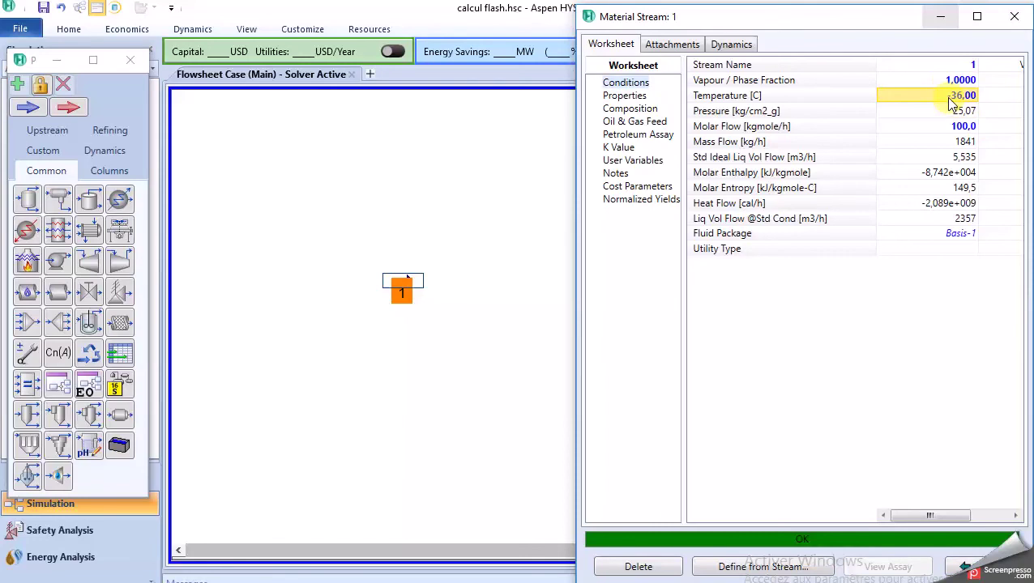
key("Delete")
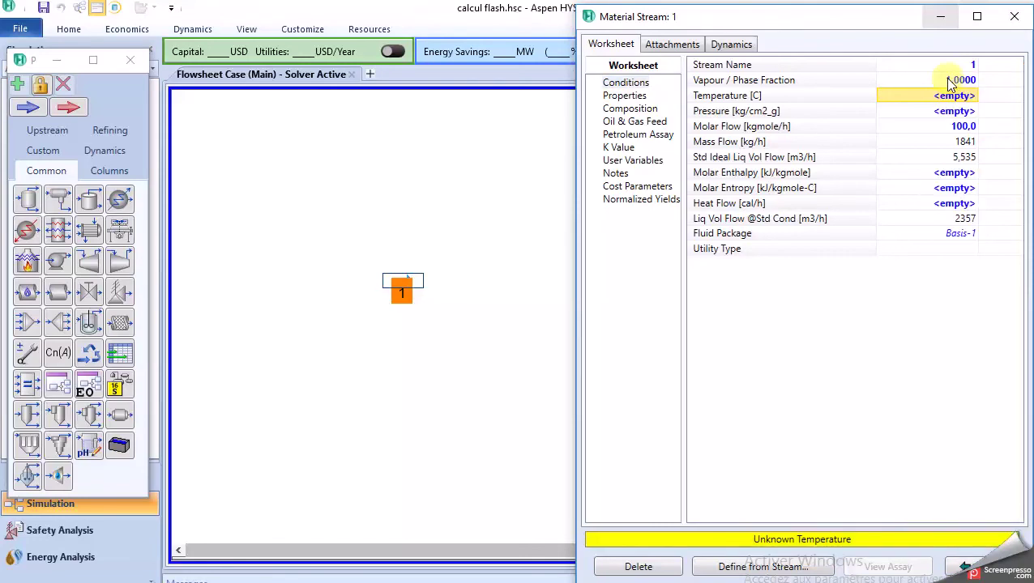
left_click(951, 81)
key("Delete")
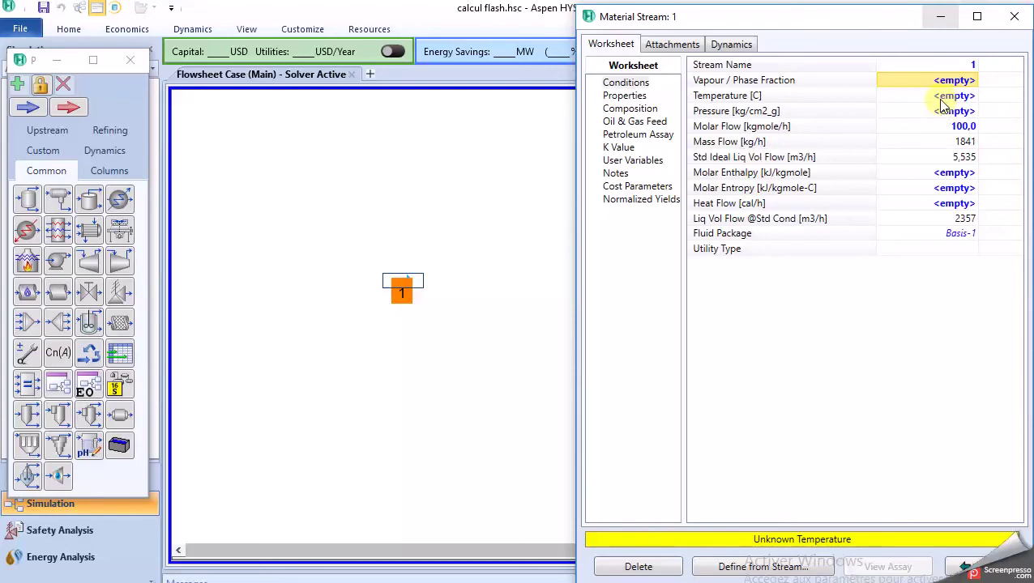
left_click(942, 98)
type("-")
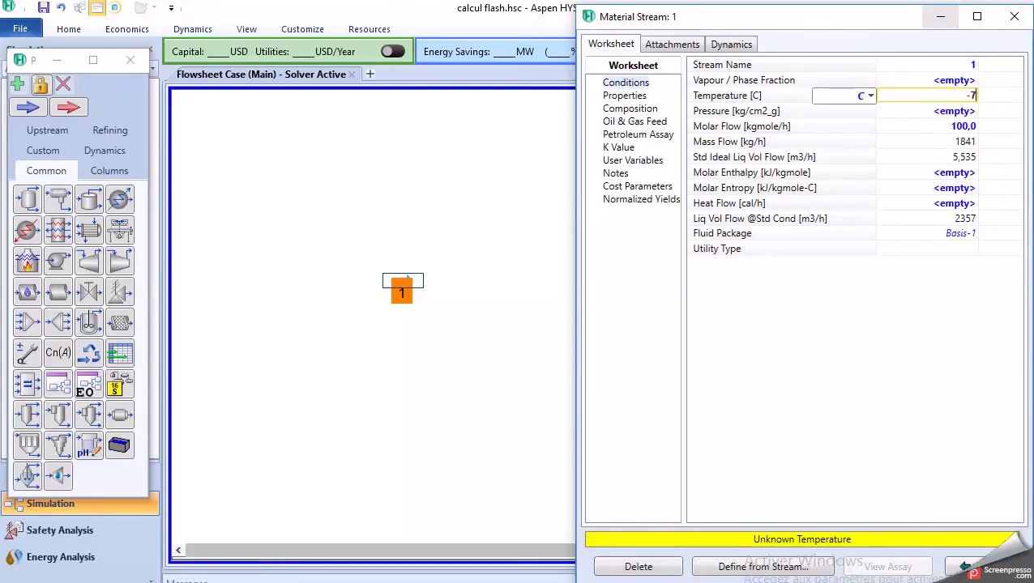
type("73")
key("Return")
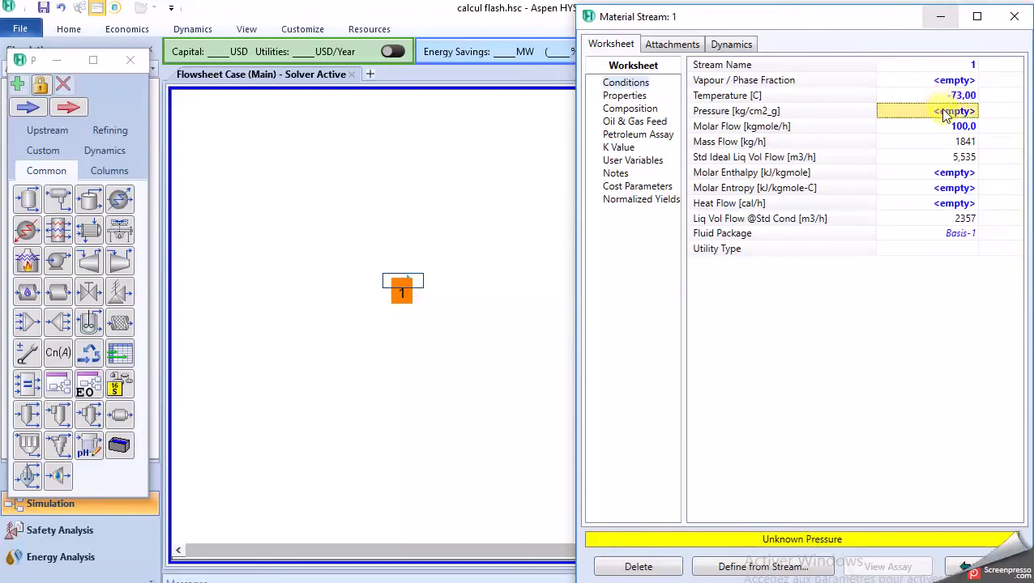
Step: Set the stream's pressure to 3000 kPa and check the calculated vapour fraction
type("3000")
left_click(866, 113)
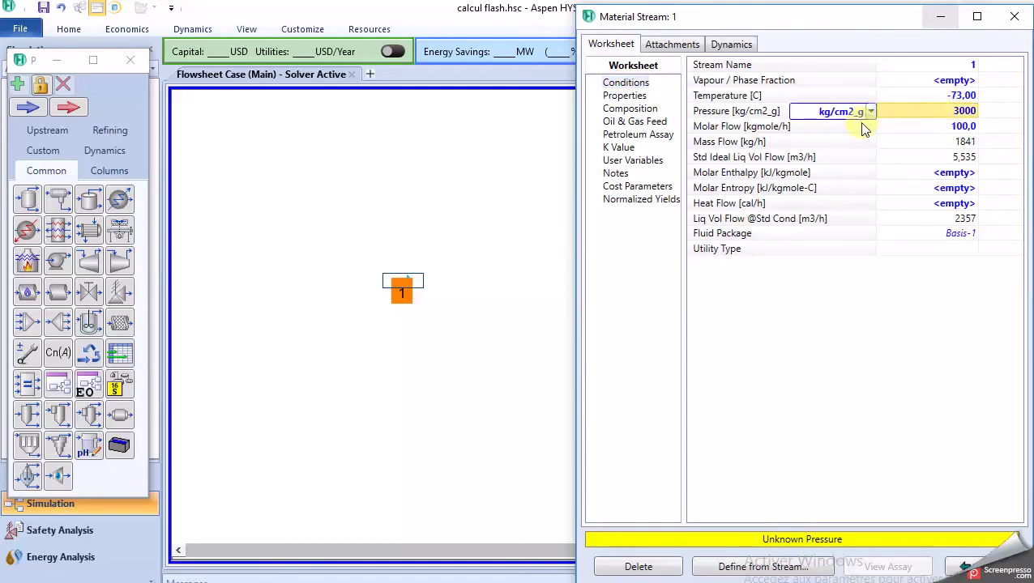
left_click(870, 112)
scroll(864, 143, "up", 5)
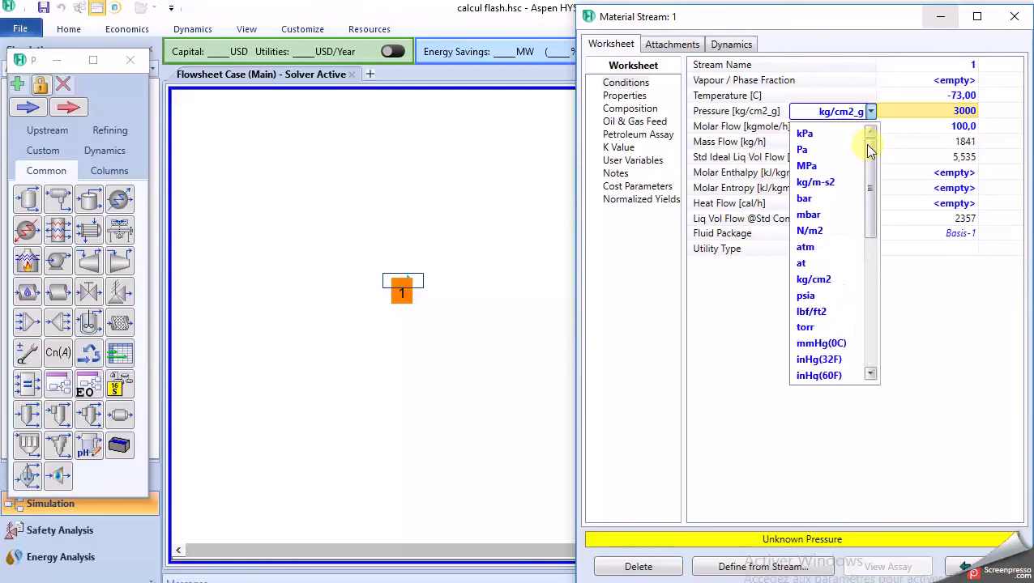
left_click(814, 135)
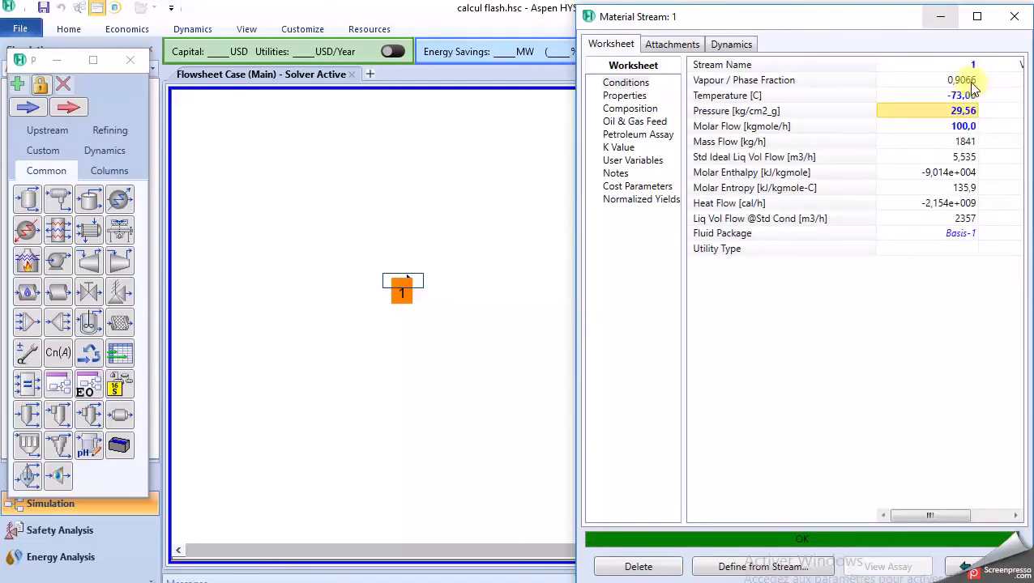
left_click(968, 82)
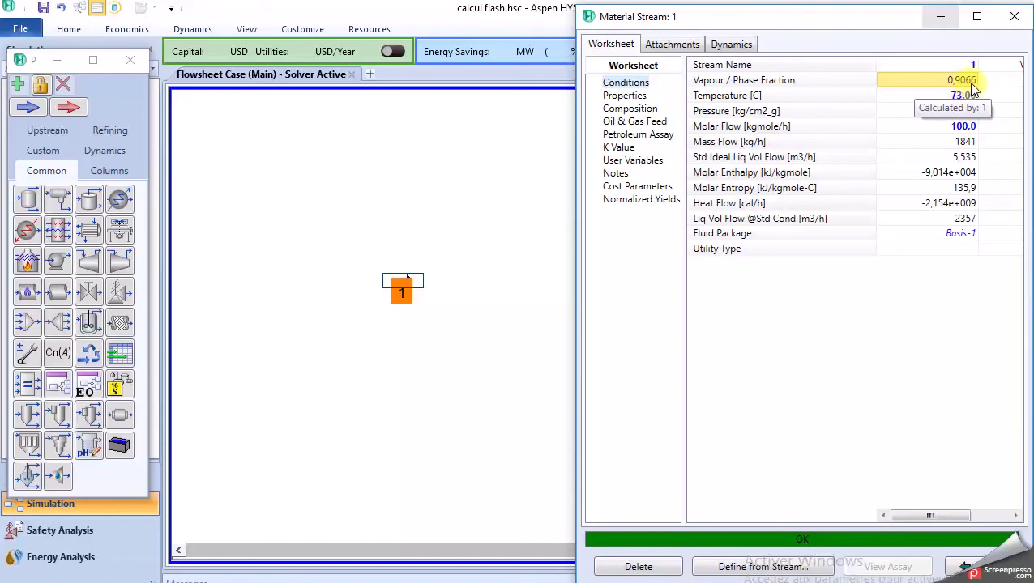
left_click_drag(800, 27, 785, 27)
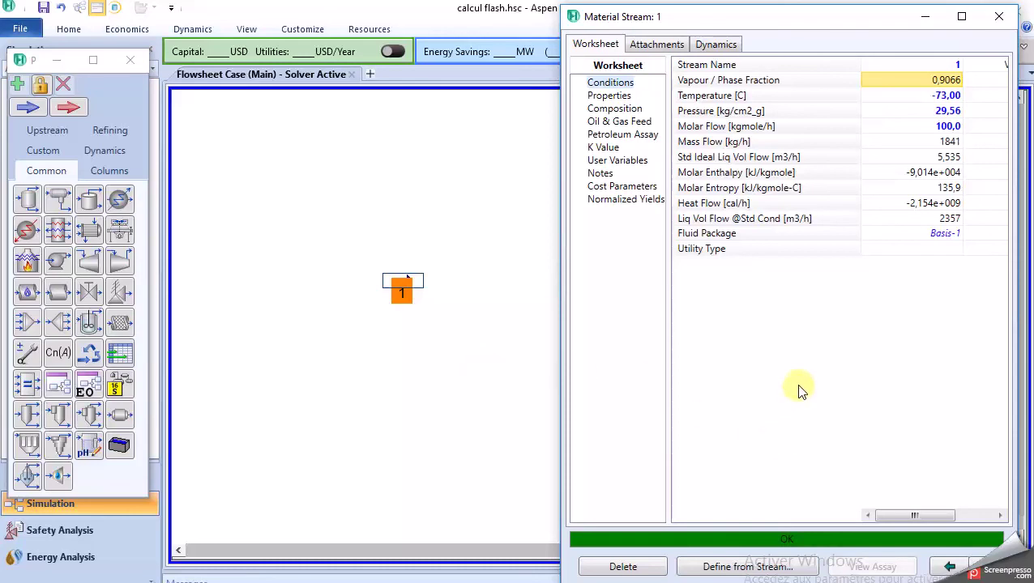
Step: Switch to the Word document and review the remaining flash questions and the gas composition table
key("alt+Tab")
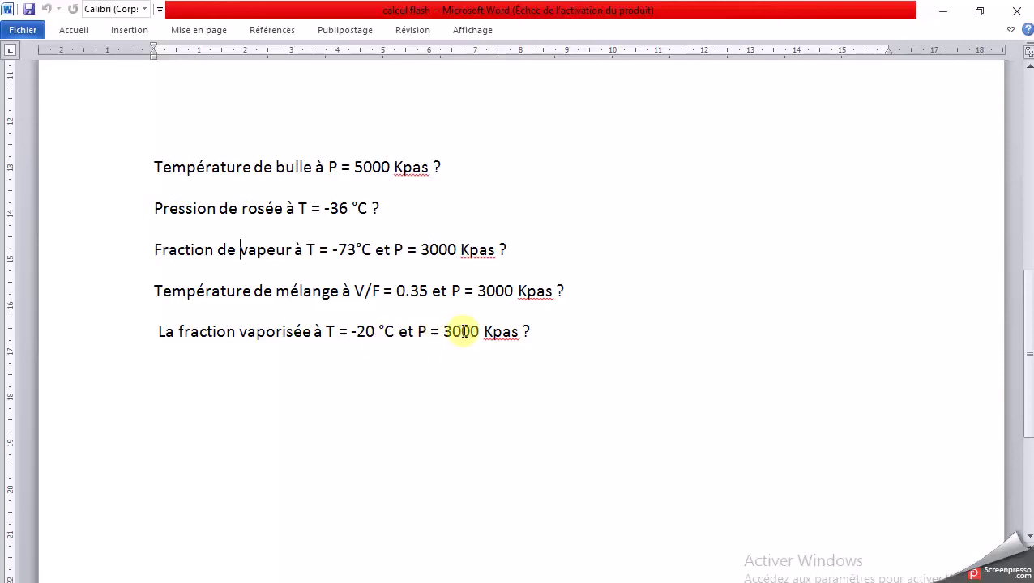
left_click_drag(1028, 420, 1027, 267)
left_click(640, 86)
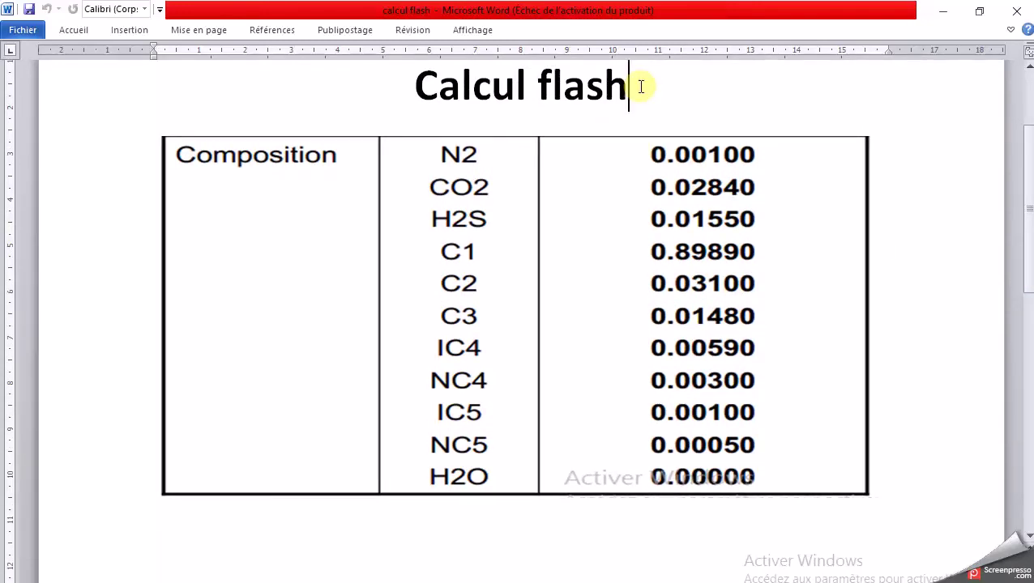
Step: Return from Word to HYSYS and add an Envelope stream analysis to material stream 1
left_click(942, 9)
left_click_drag(744, 24, 735, 24)
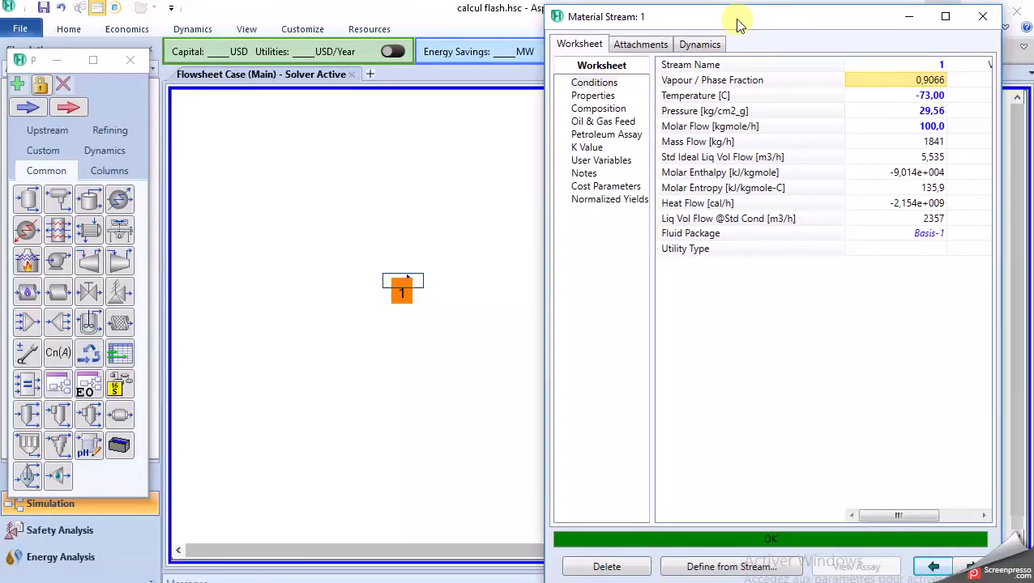
left_click(664, 46)
left_click(594, 100)
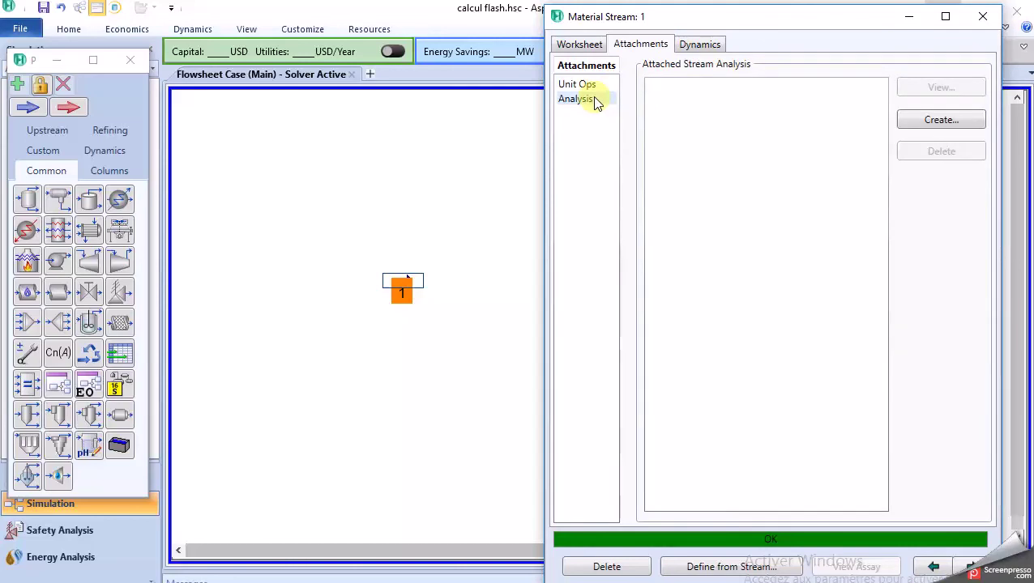
left_click(923, 120)
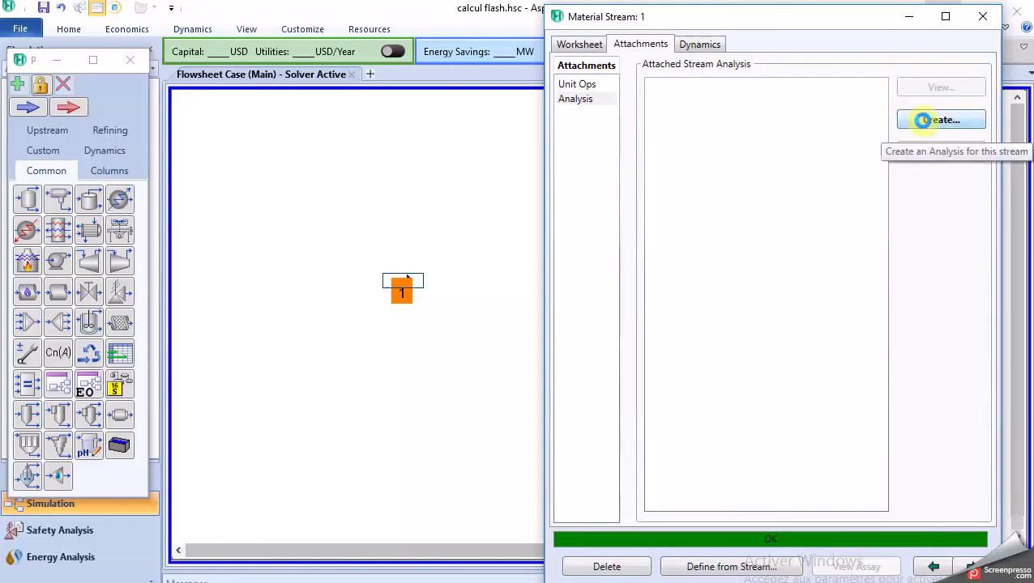
left_click(124, 256)
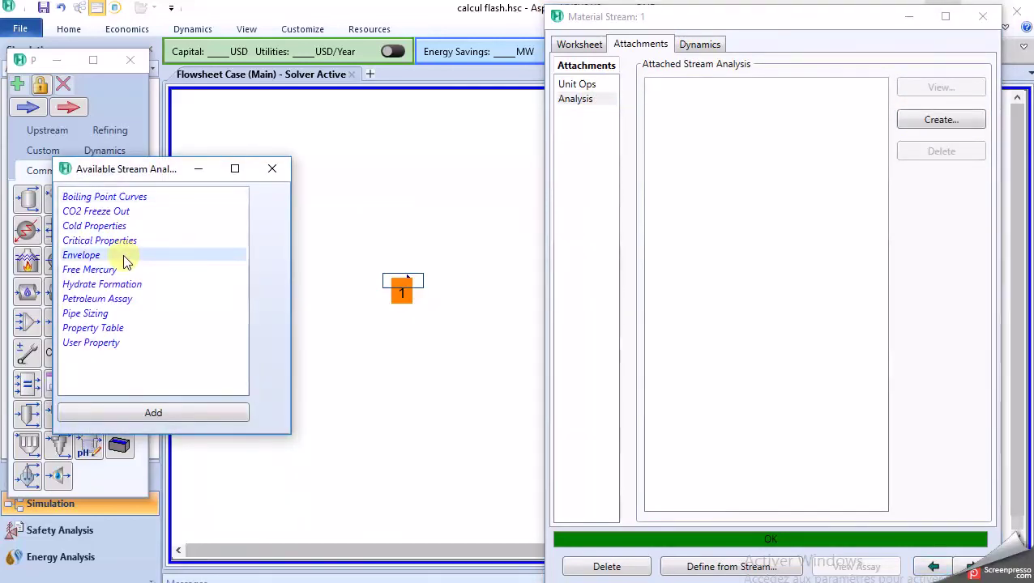
left_click(199, 415)
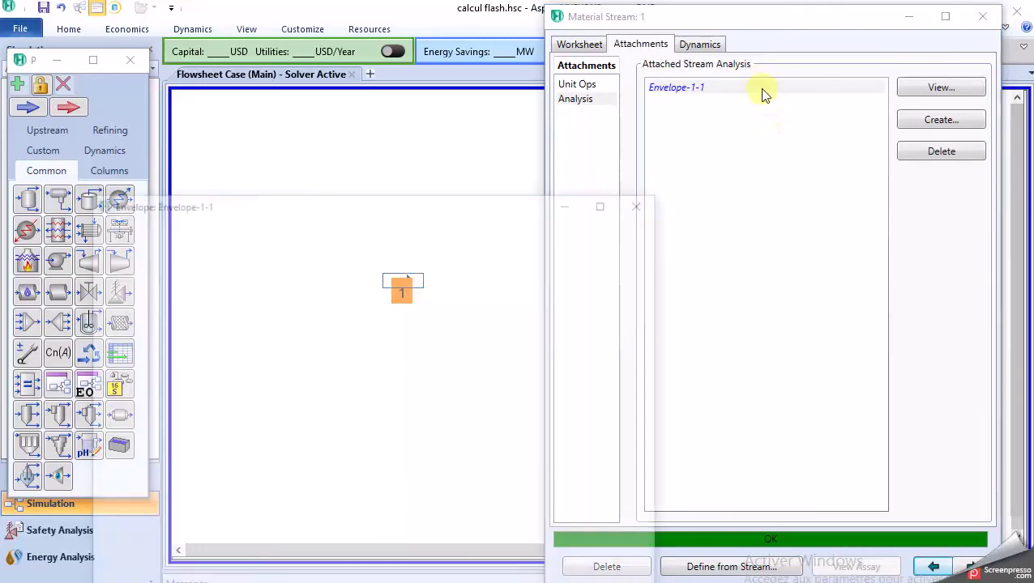
Step: Maximize the envelope window, review the bubble-point performance table, and examine the bubble and dew curves on the pressure-temperature plot
left_click_drag(470, 202, 588, 77)
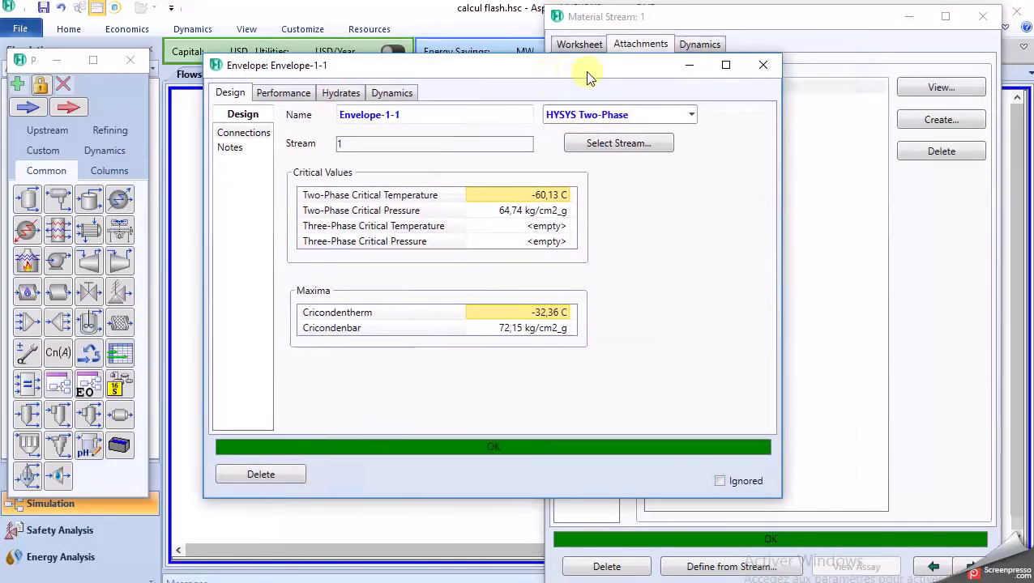
left_click(725, 65)
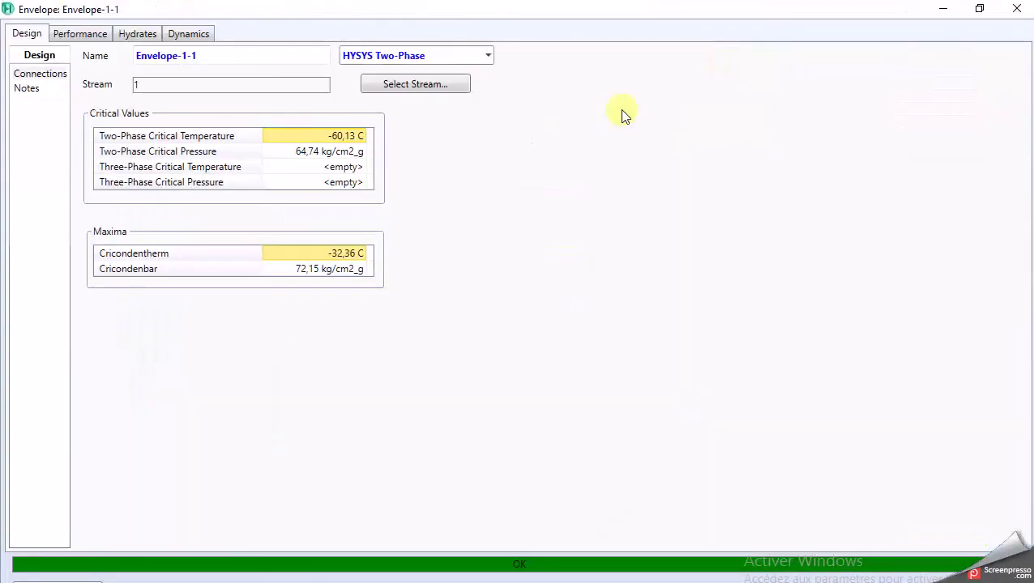
left_click(77, 35)
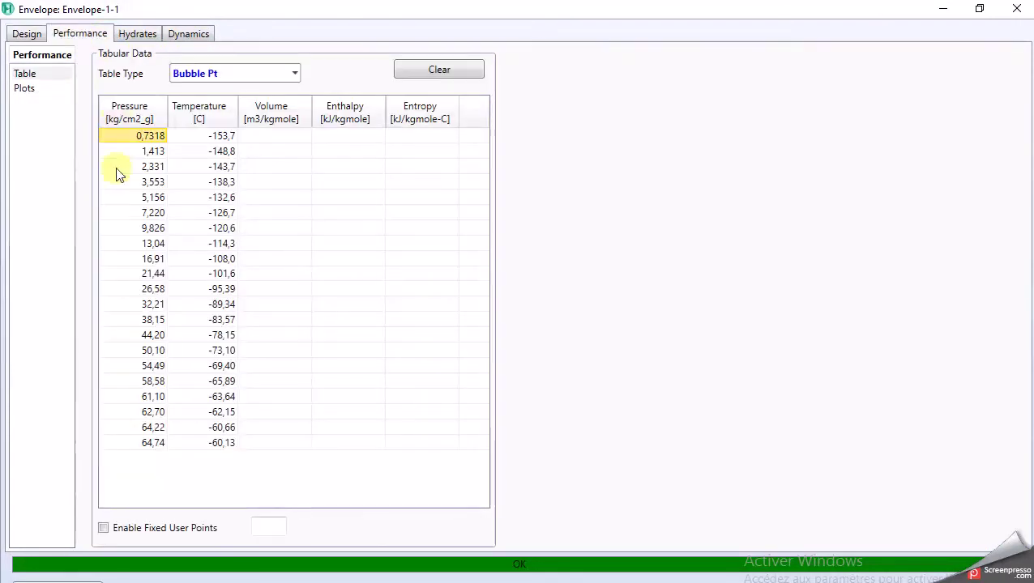
left_click(24, 90)
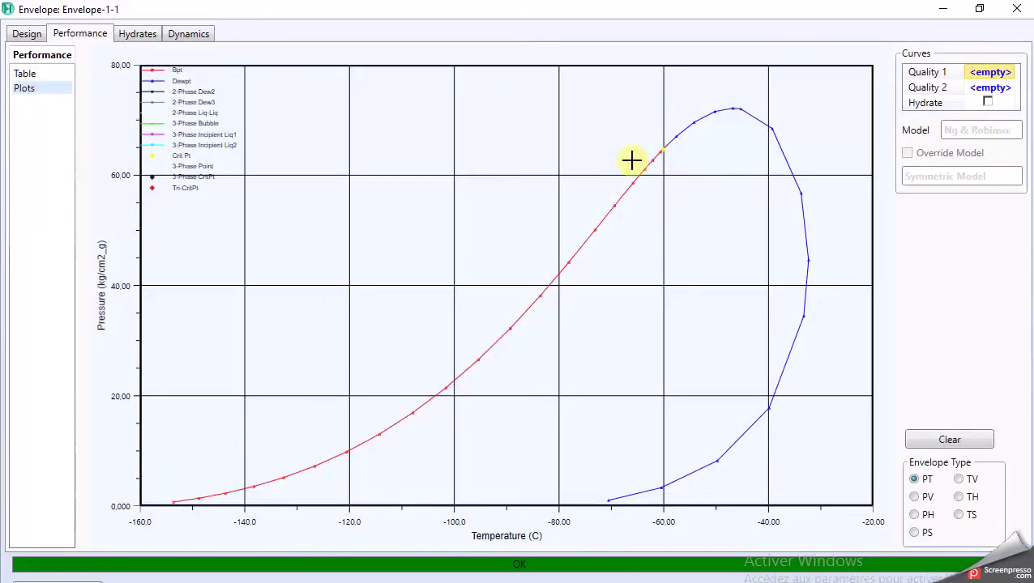
mouse_move(653, 484)
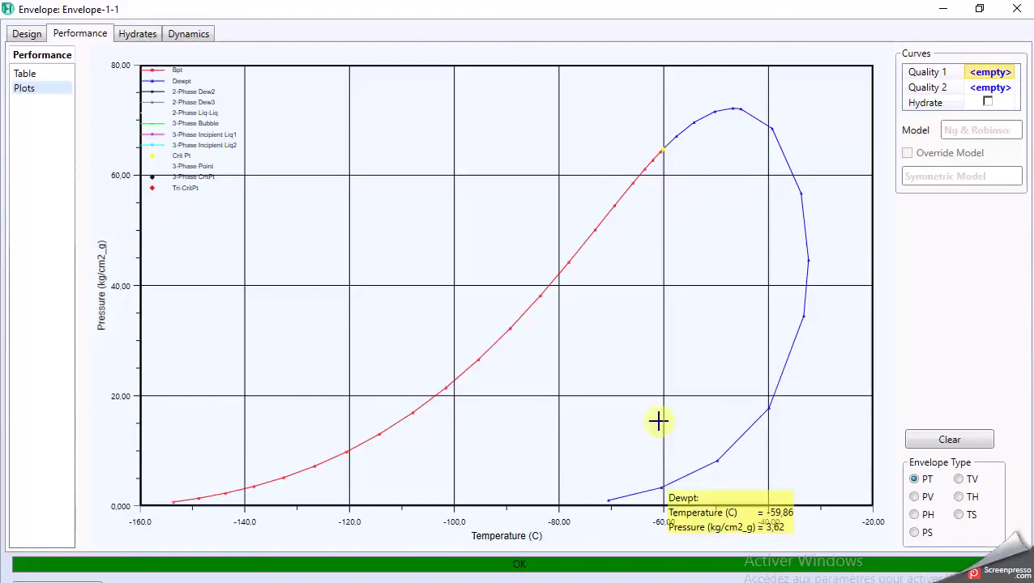
mouse_move(477, 359)
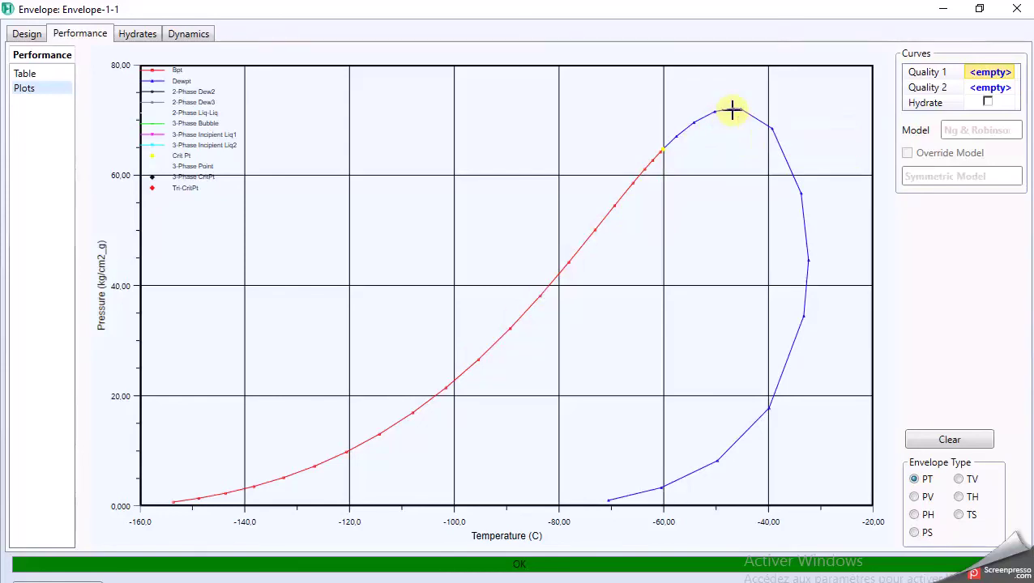
mouse_move(732, 109)
left_click(859, 582)
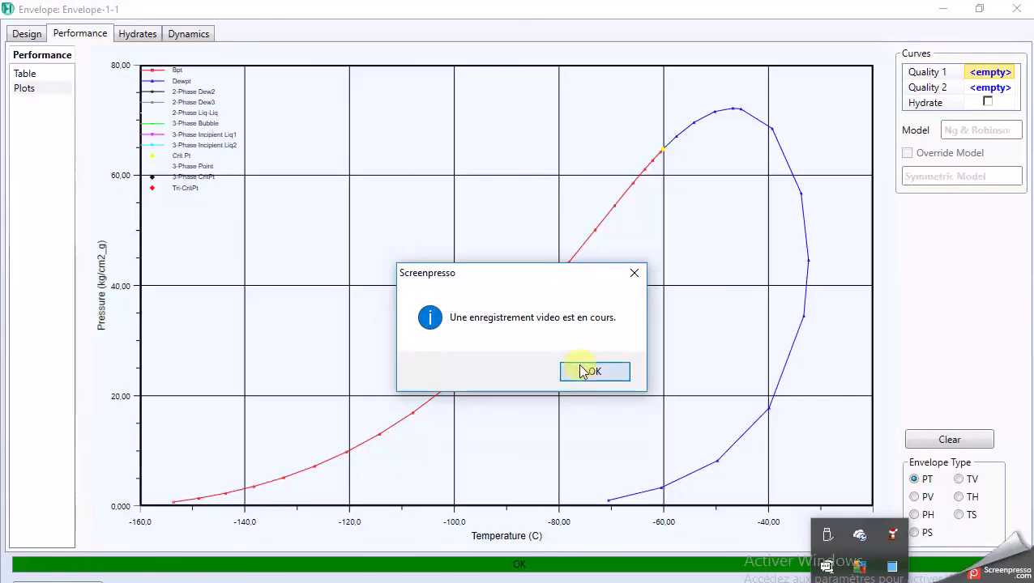
left_click(604, 374)
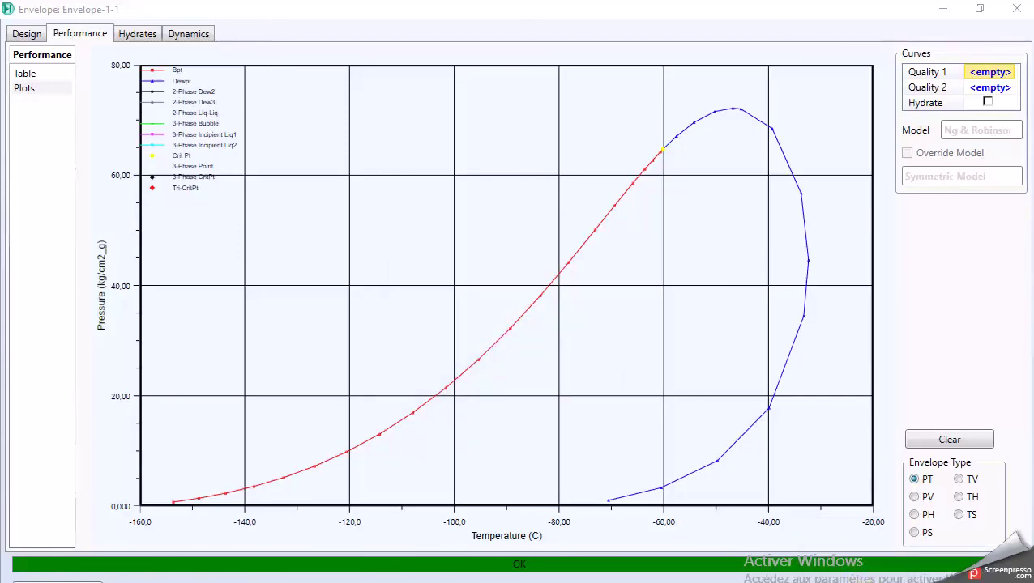
left_click(860, 582)
left_click(892, 535)
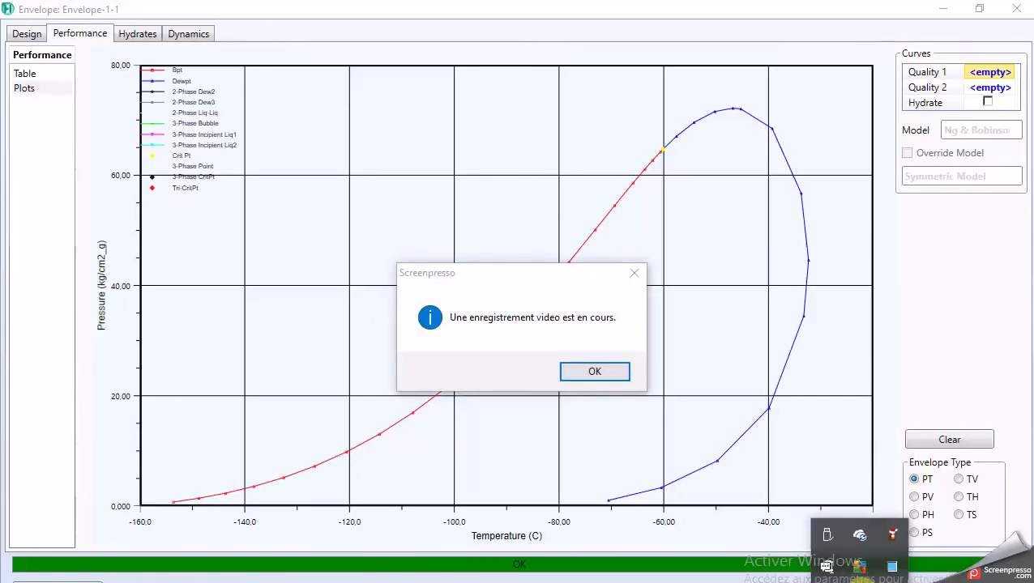
left_click(618, 370)
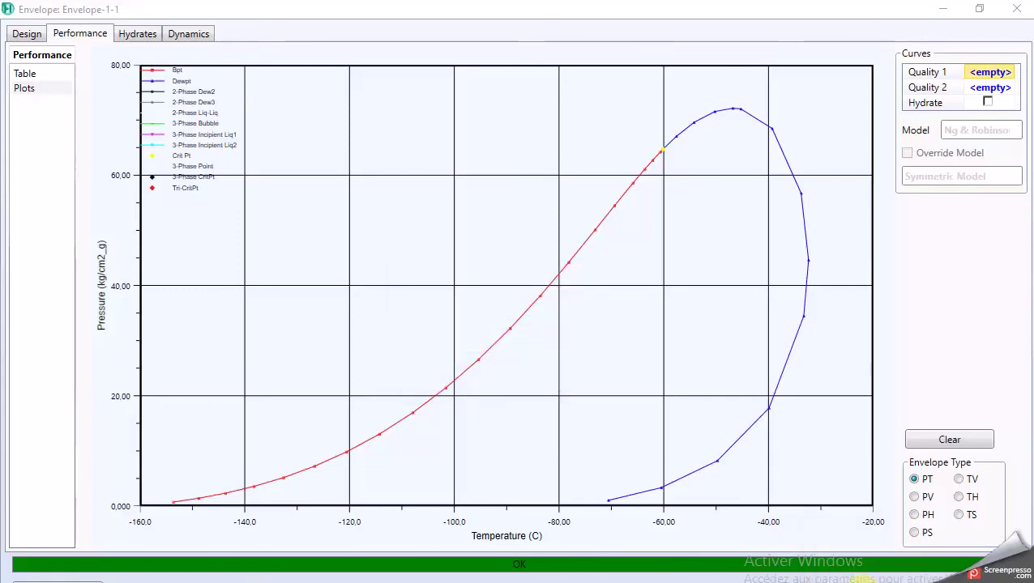
left_click(860, 582)
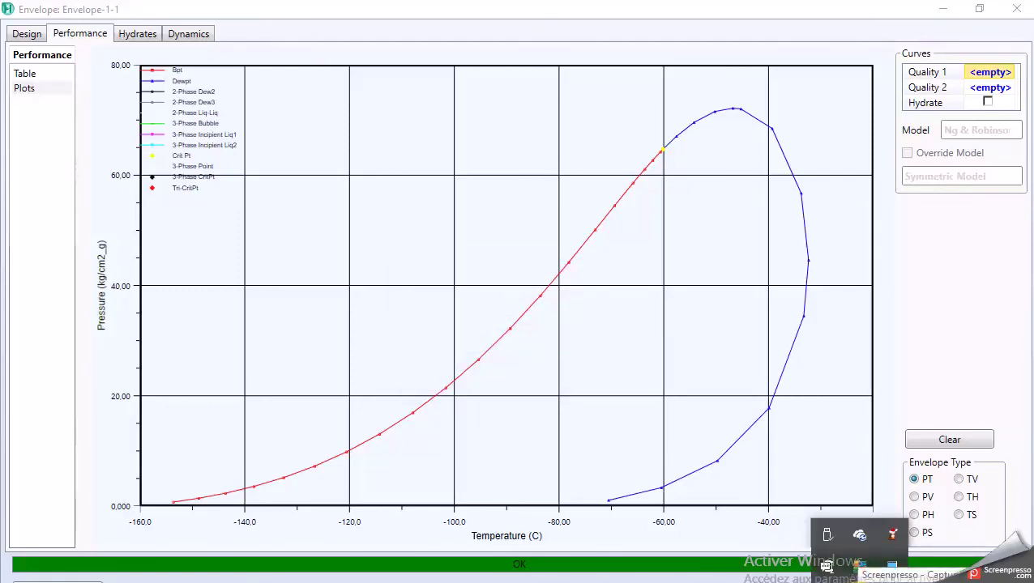
right_click(892, 535)
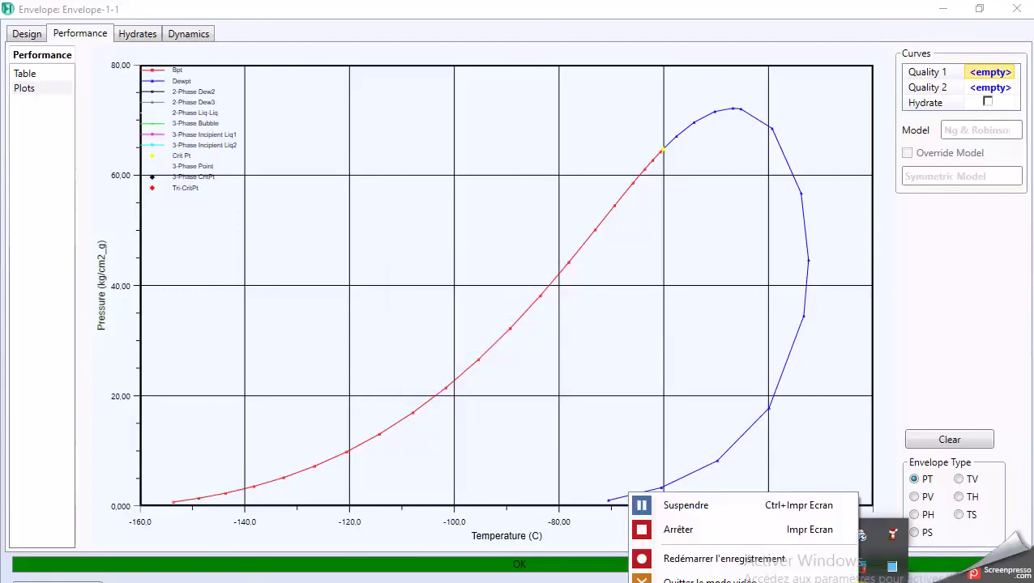
left_click(766, 530)
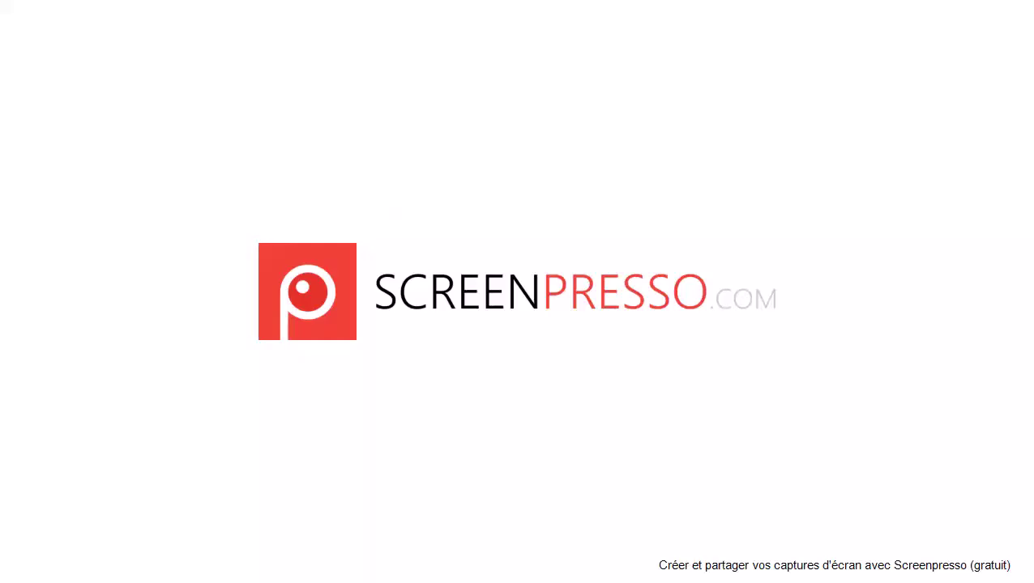